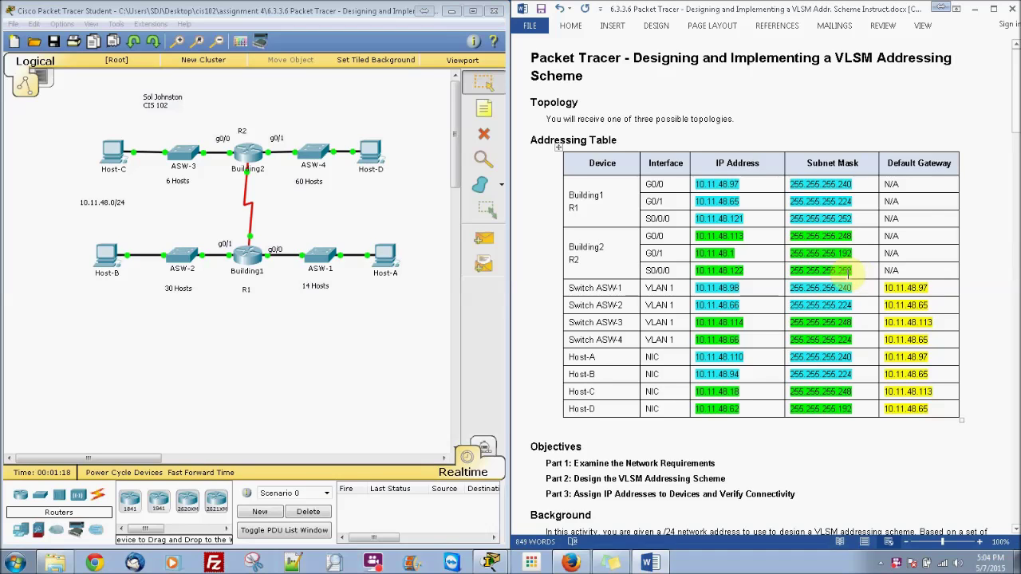
# Scroll past Part 1 to the Part 2 Subnet Table, listing ASW-4 10.11.48.0 through Routers 10.11.48.120.
pyautogui.moveTo(1016, 98); pyautogui.dragTo(1012, 175)
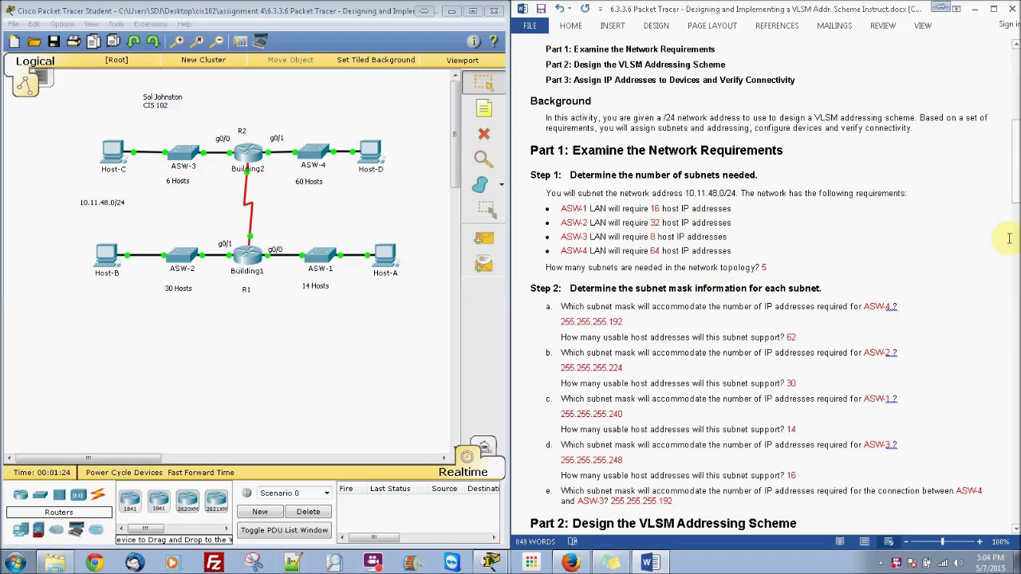
pyautogui.moveTo(1016, 152); pyautogui.dragTo(1015, 189)
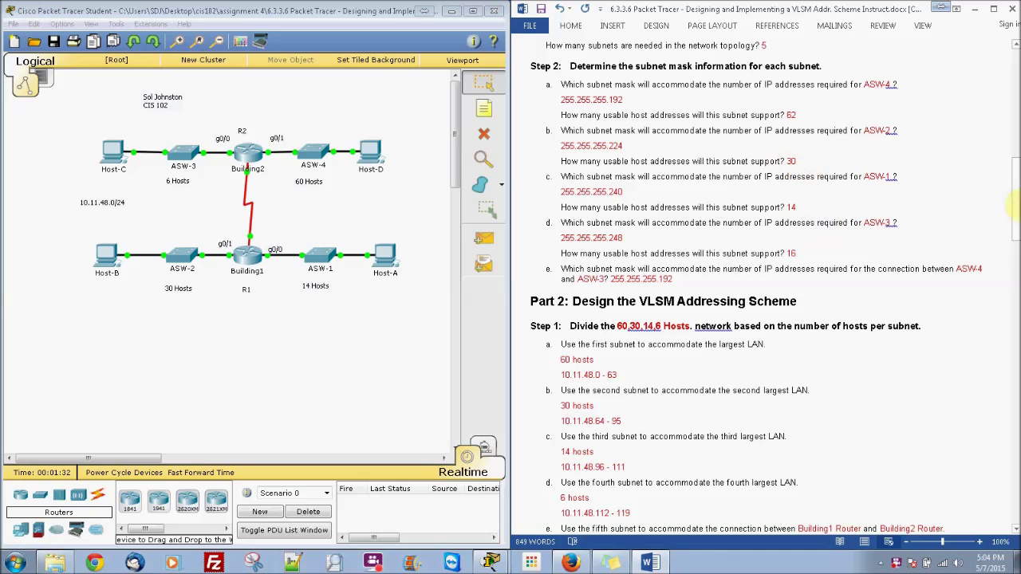
pyautogui.moveTo(1015, 206); pyautogui.dragTo(1016, 243)
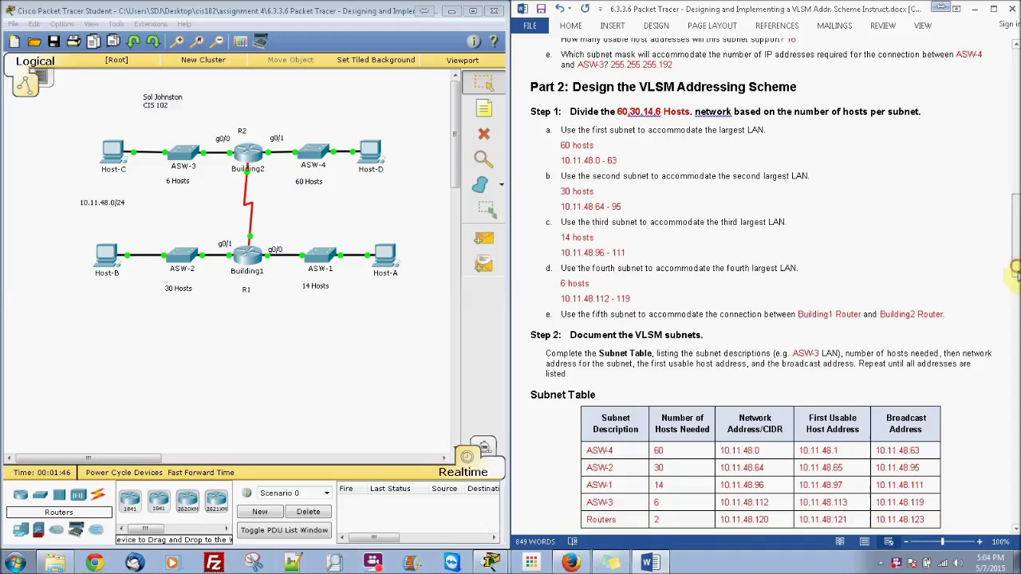
pyautogui.scroll(-5, 1017, 291)
# Scroll down to Step 3's addressing scheme and Part 3's Building2 commands, including g0/0 10.11.48.113 255.255.255.248.
pyautogui.scroll(-1, 1018, 303)
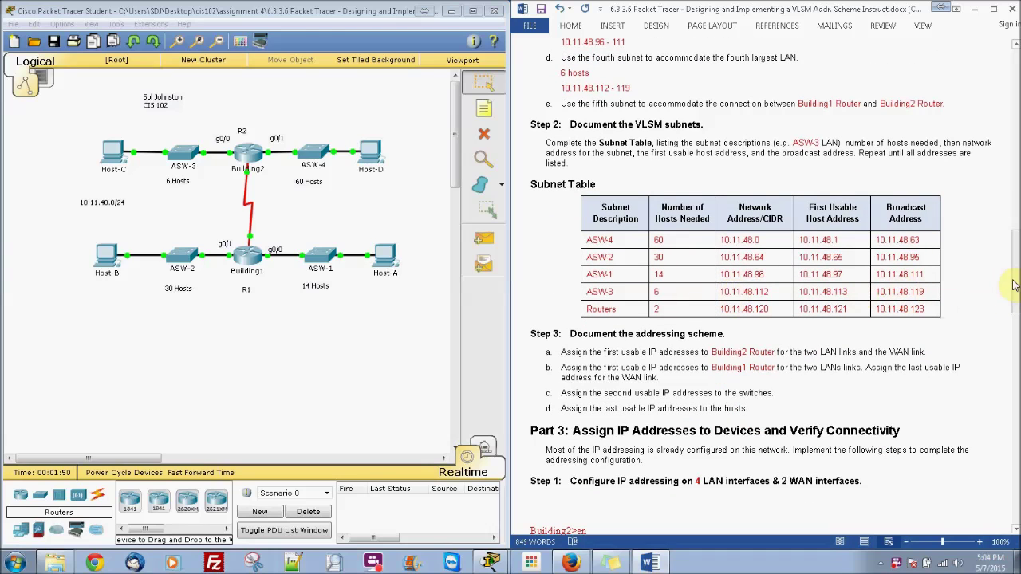
pyautogui.scroll(-1, 1015, 279)
pyautogui.scroll(-1, 1015, 279)
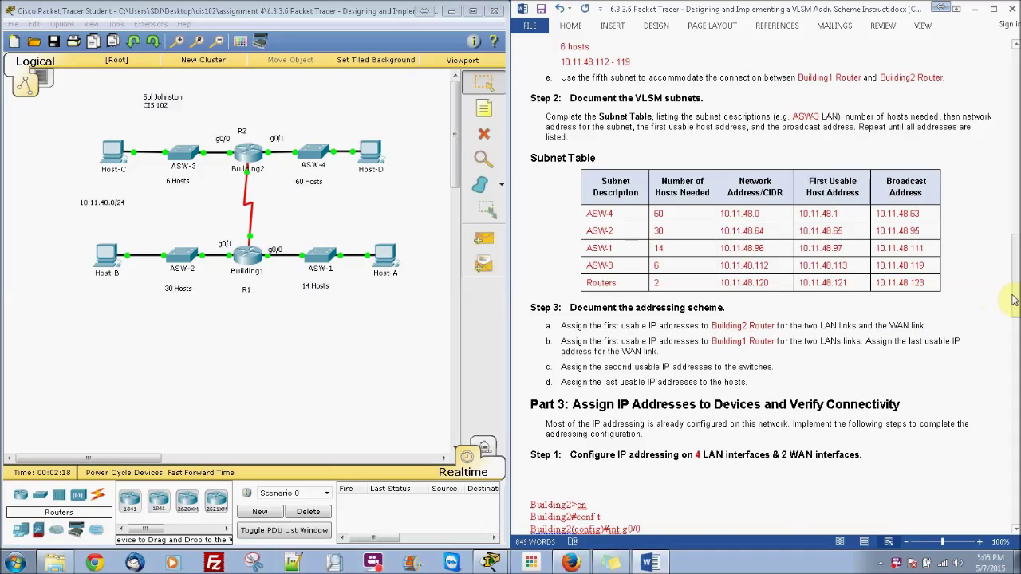
pyautogui.scroll(-1, 1012, 299)
pyautogui.scroll(-2, 1013, 299)
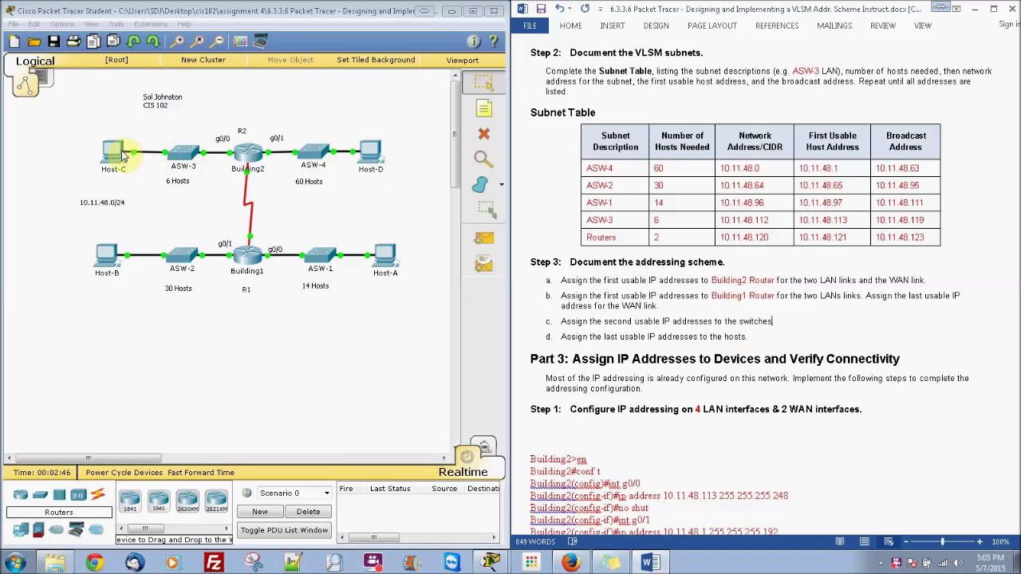
# Check the Addressing Table at the top, then view the Part 3 Building1 commands (g0/0 10.11.48.97, s0/0/0 10.11.48.121).
pyautogui.moveTo(1013, 171); pyautogui.dragTo(1012, 70)
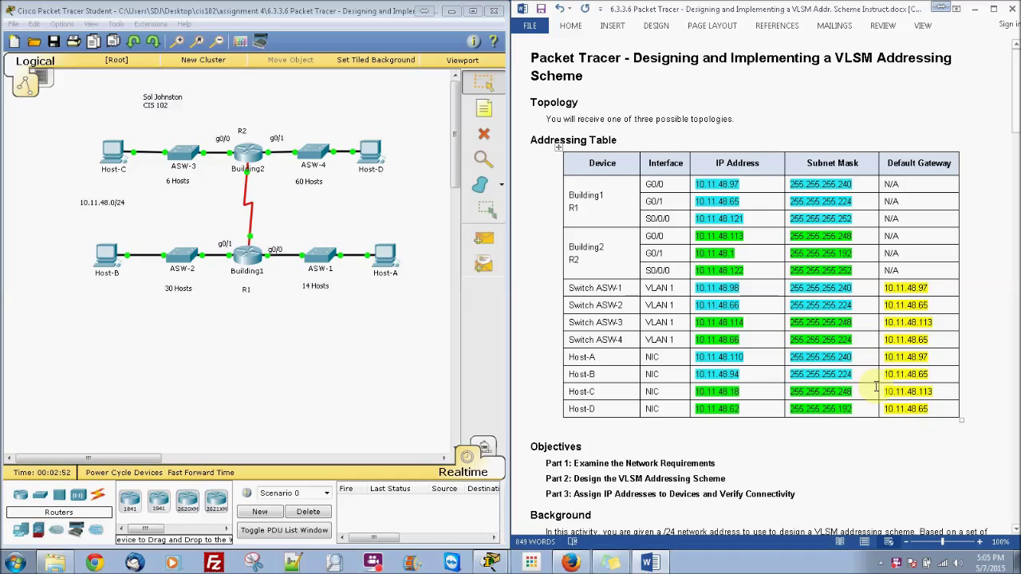
pyautogui.moveTo(1013, 106); pyautogui.dragTo(1017, 371)
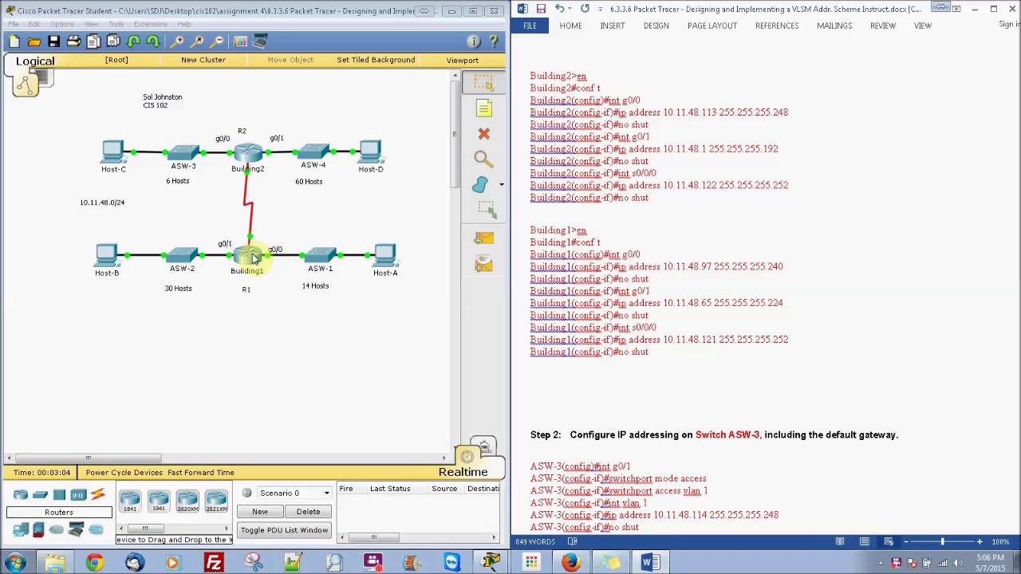
pyautogui.click(249, 155)
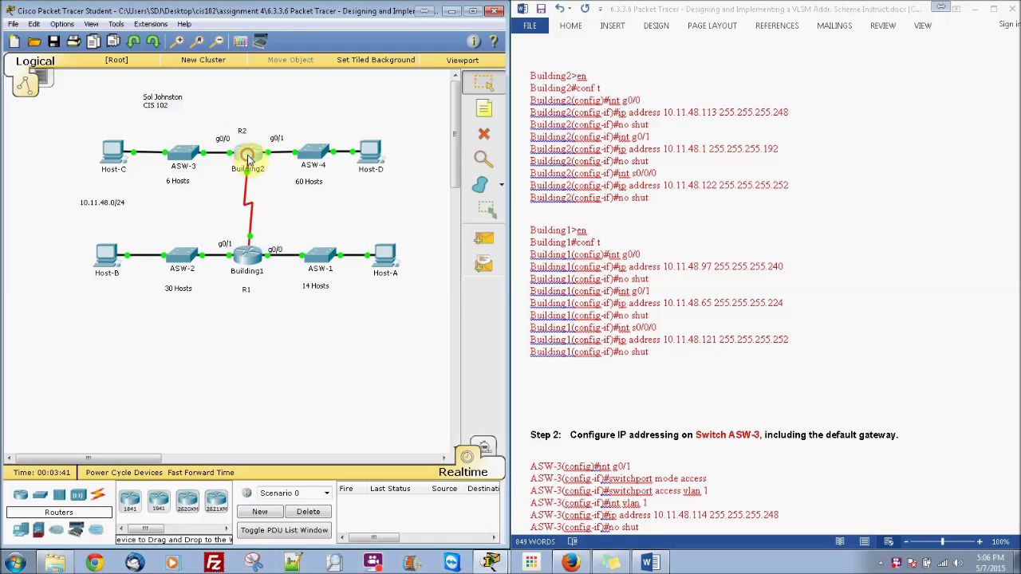
# Open Building2's CLI and enter global configuration mode with conf t.
pyautogui.click(247, 155)
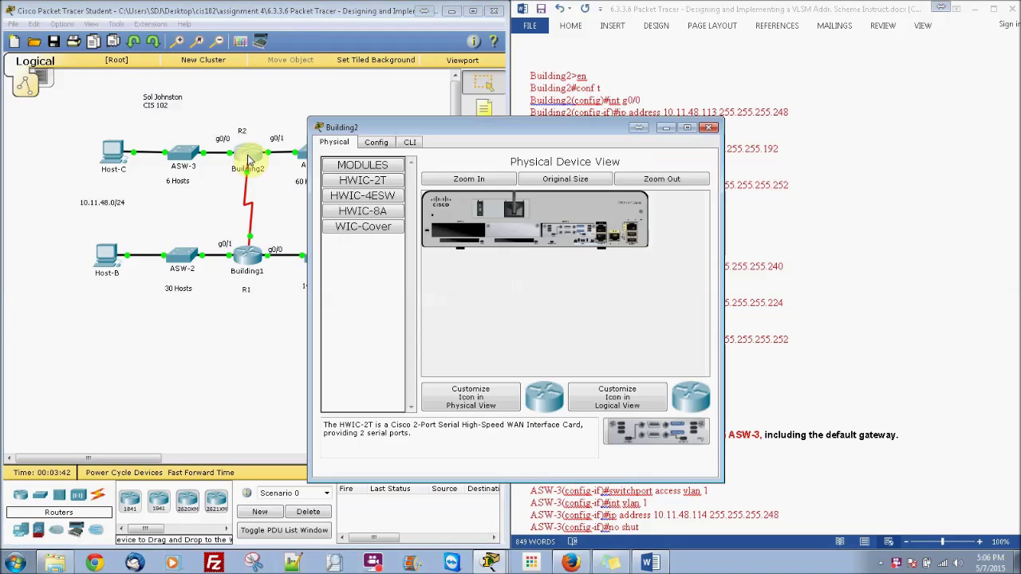
pyautogui.click(410, 142)
pyautogui.click(484, 256)
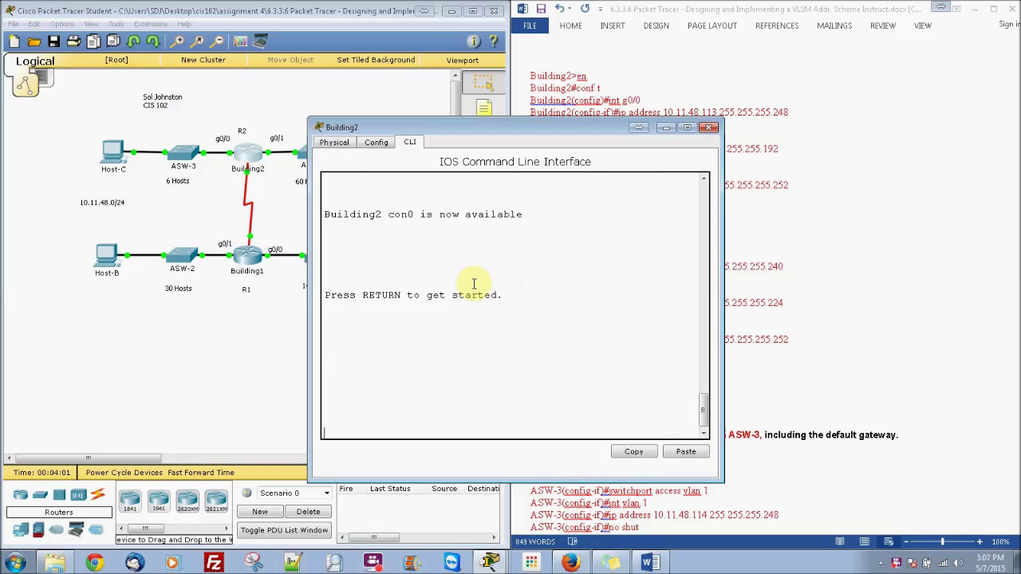
pyautogui.press('Return')
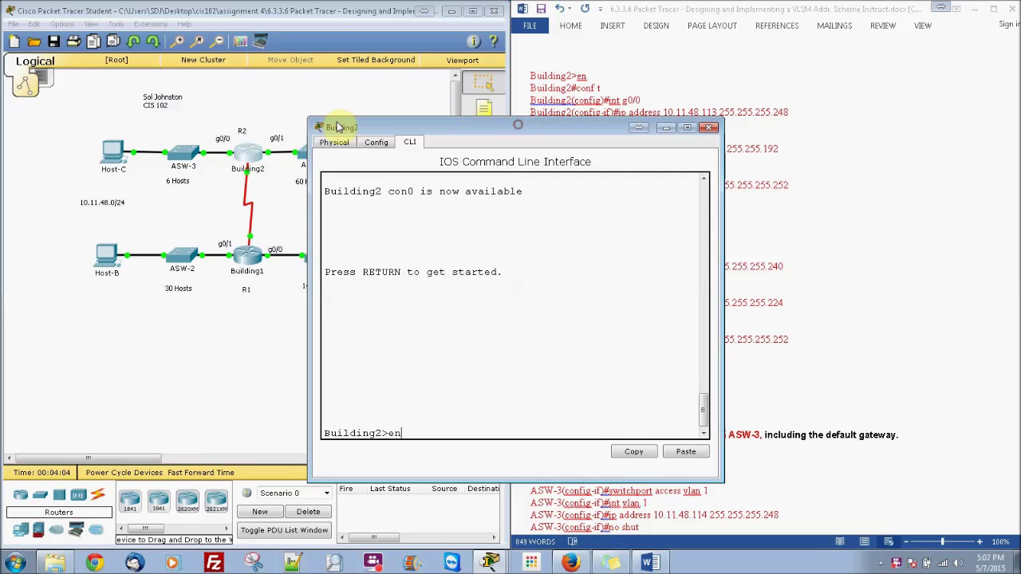
pyautogui.moveTo(312, 127); pyautogui.dragTo(95, 126)
pyautogui.press('Return')
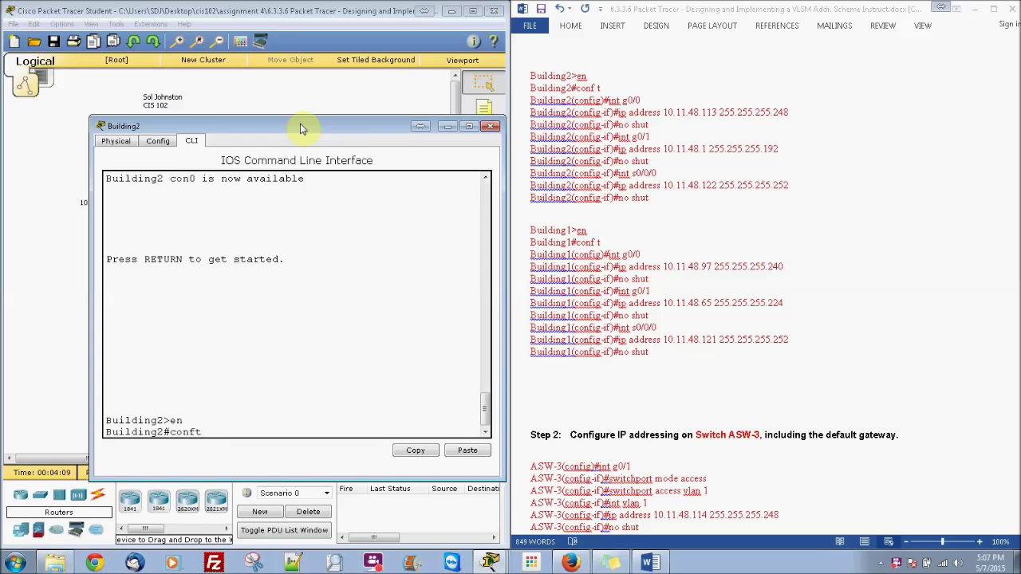
pyautogui.write('conf t')
pyautogui.press('Return')
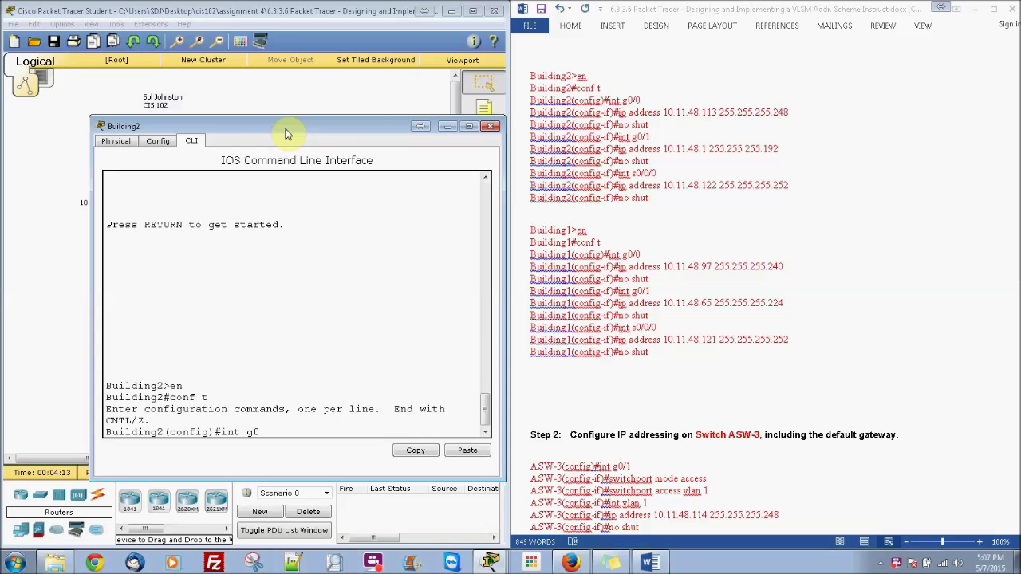
# Address and enable g0/0 as 10.11.48.113 255.255.255.248 and g0/1 as 10.11.48.1 255.255.255.192.
pyautogui.press('Return')
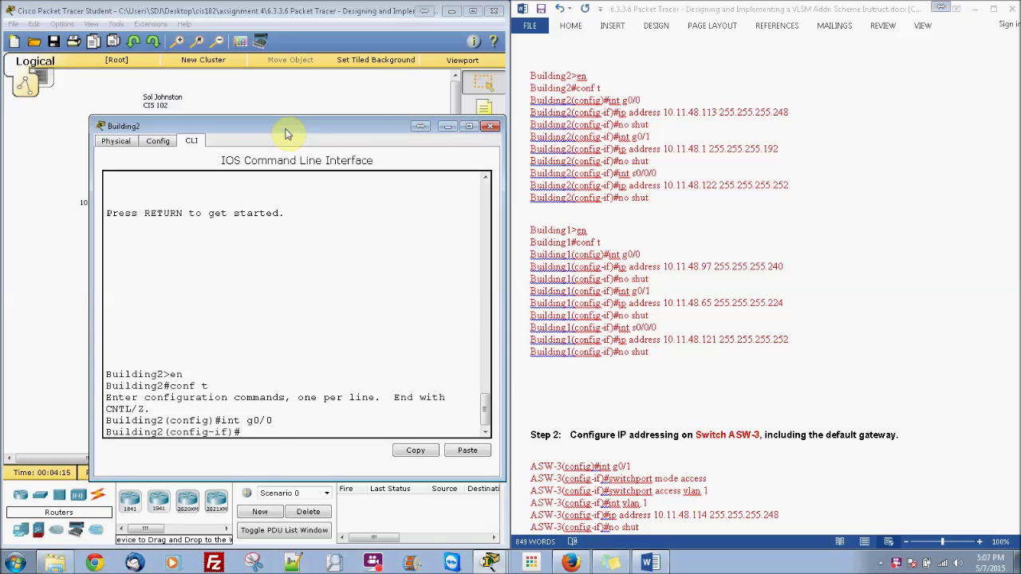
pyautogui.write('ip address 10.11.48.113 255.255.')
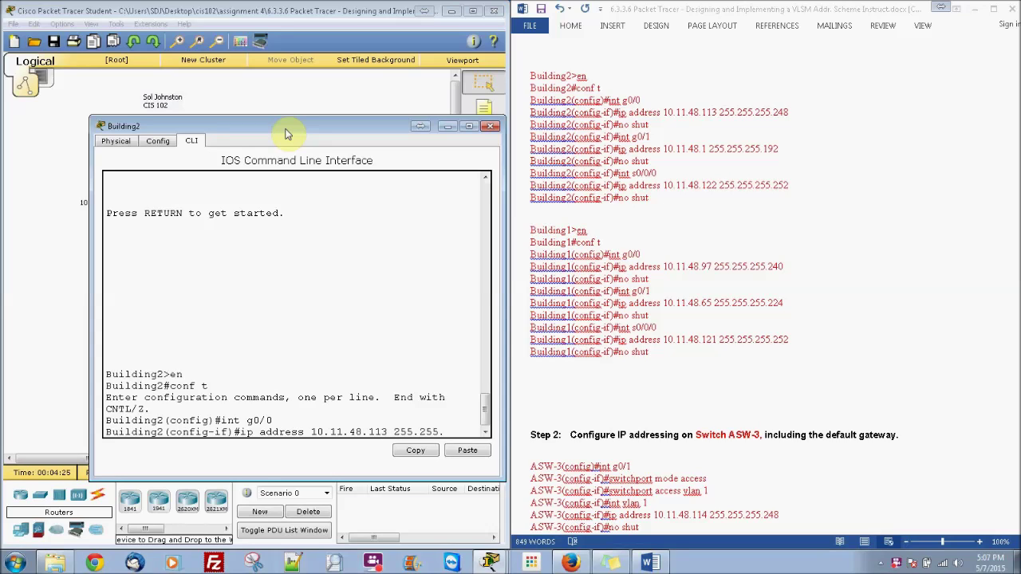
pyautogui.write('248')
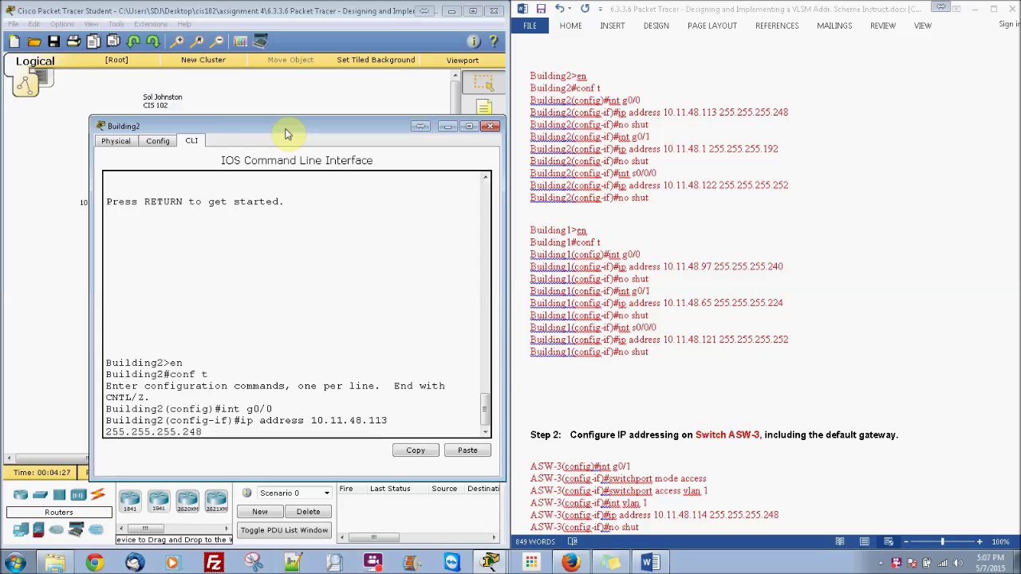
pyautogui.press('Return')
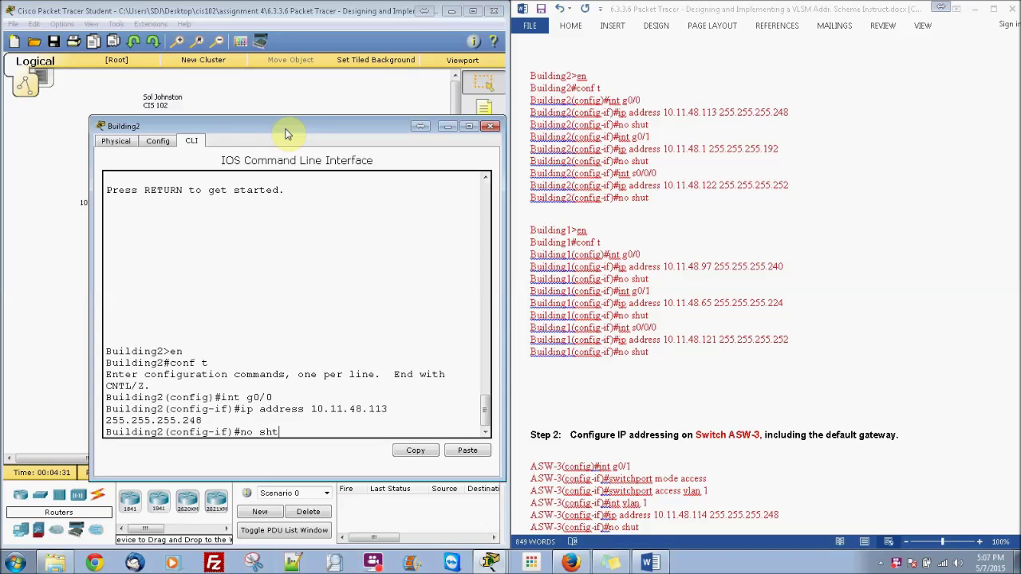
pyautogui.write('no shut')
pyautogui.press('Return')
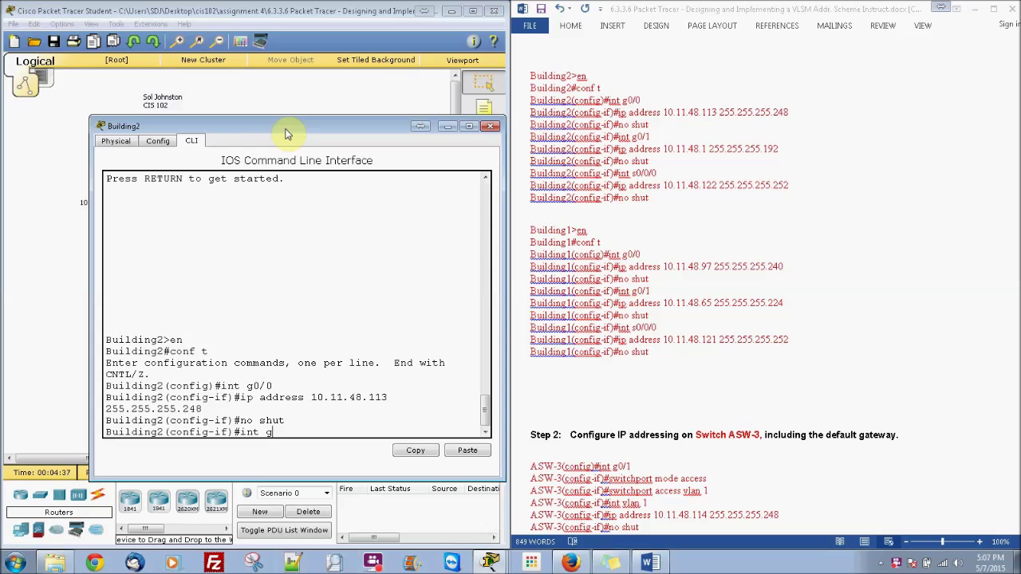
pyautogui.write('int g0/1')
pyautogui.press('Return')
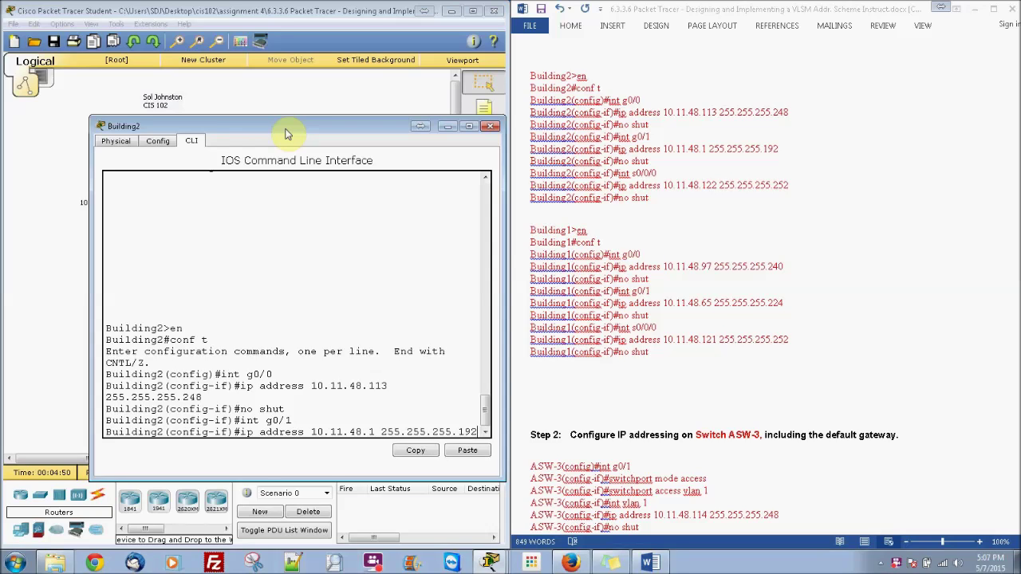
pyautogui.press('Return')
pyautogui.write('no shut')
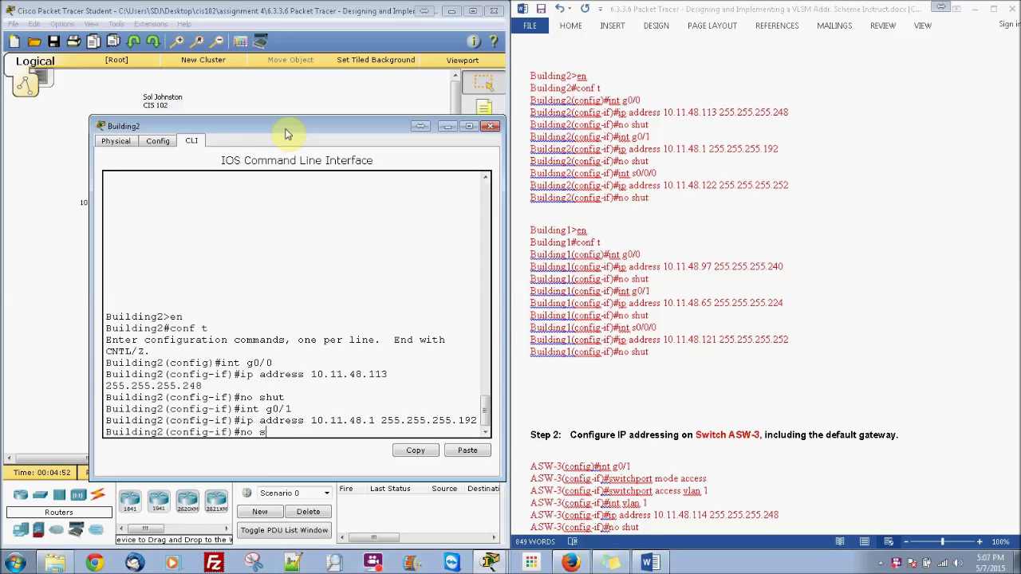
pyautogui.press('Return')
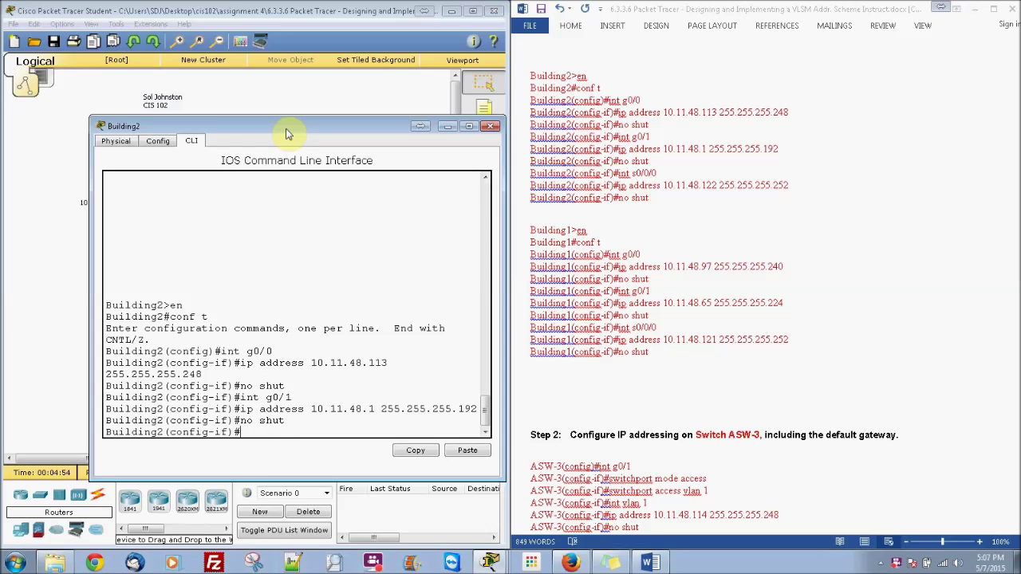
# Give s0/0/0 10.11.48.122 255.255.255.252, enable it, and end configuration mode.
pyautogui.write('int s0/0/0/')
pyautogui.press('BackSpace')
pyautogui.press('Return')
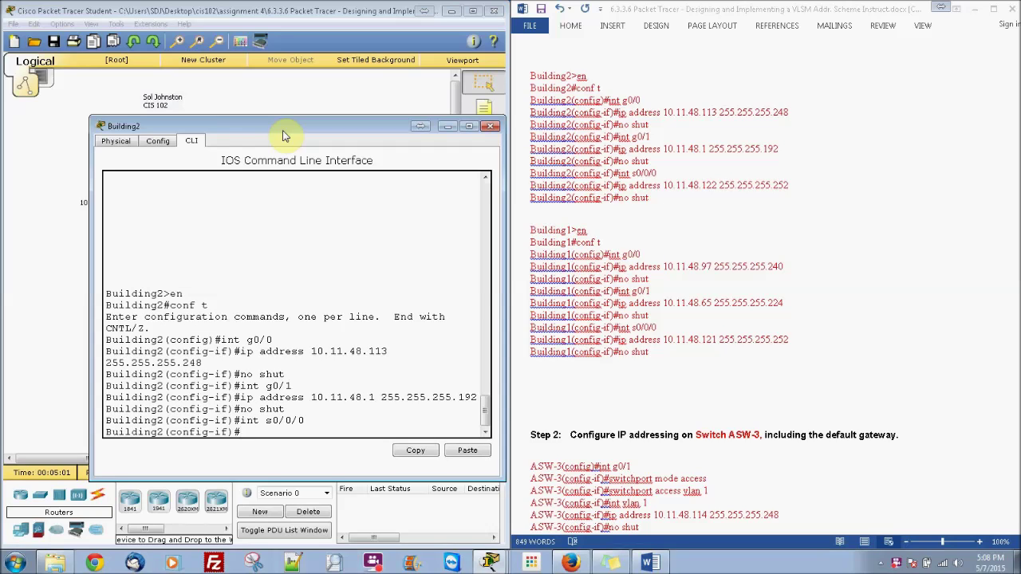
pyautogui.write('ip address 10.11.48.122 255.')
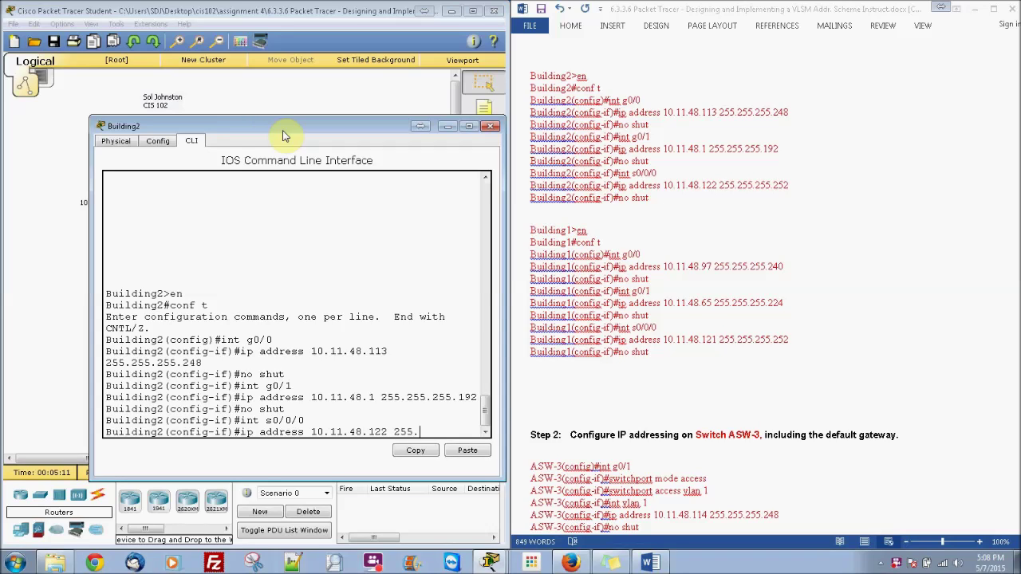
pyautogui.write('255.255.252')
pyautogui.press('Return')
pyautogui.write('no shut')
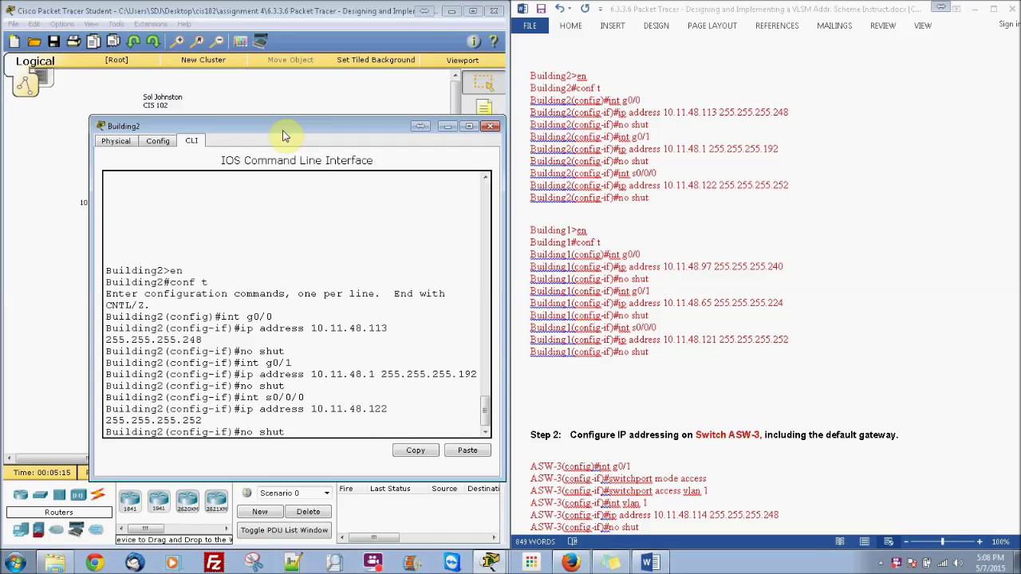
pyautogui.press('Return')
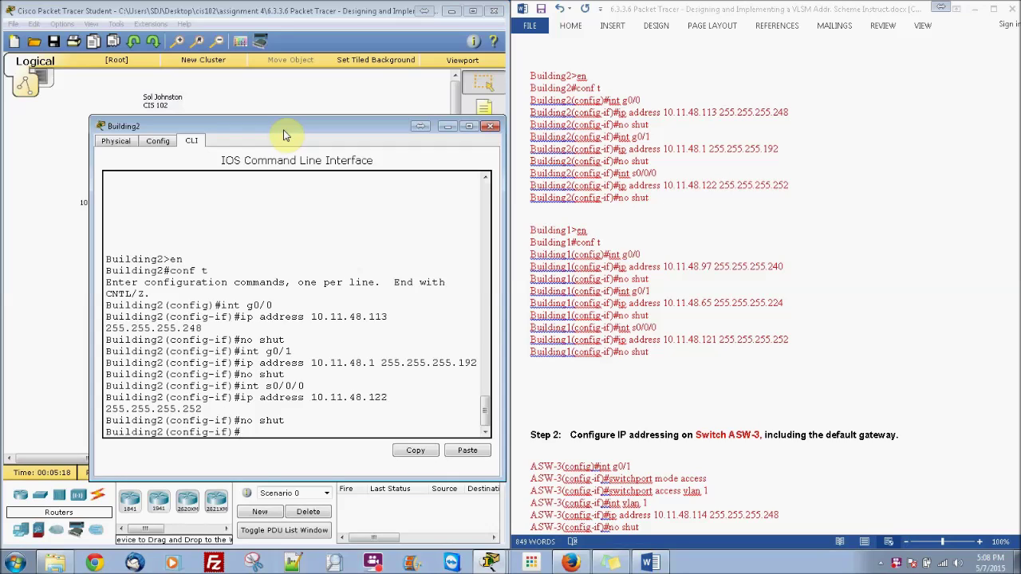
pyautogui.write('end')
pyautogui.press('Return')
pyautogui.press('Return')
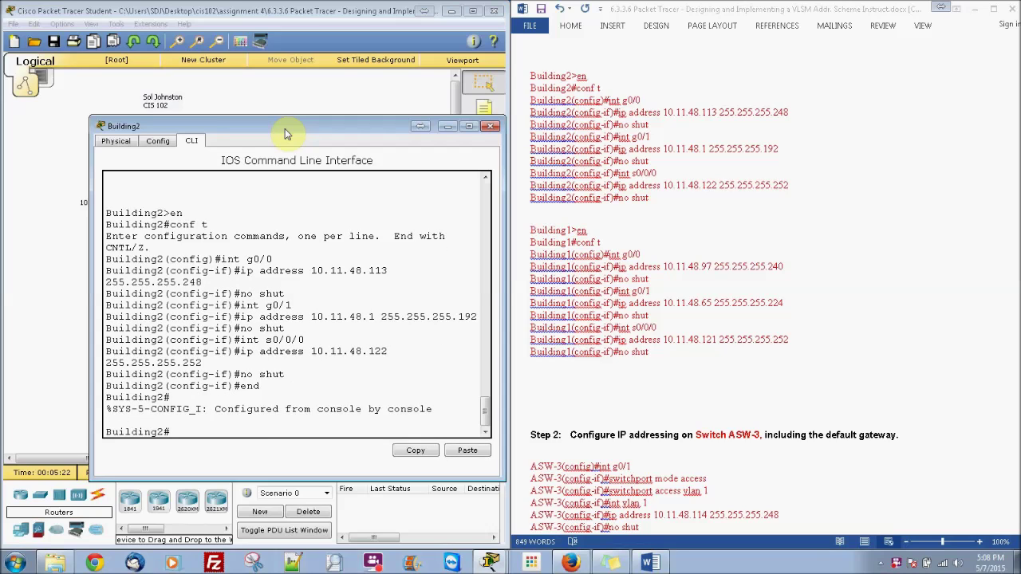
# Verify Building2's new addresses with show run, then close its window and open the Building1 router.
pyautogui.write('show run')
pyautogui.press('Return')
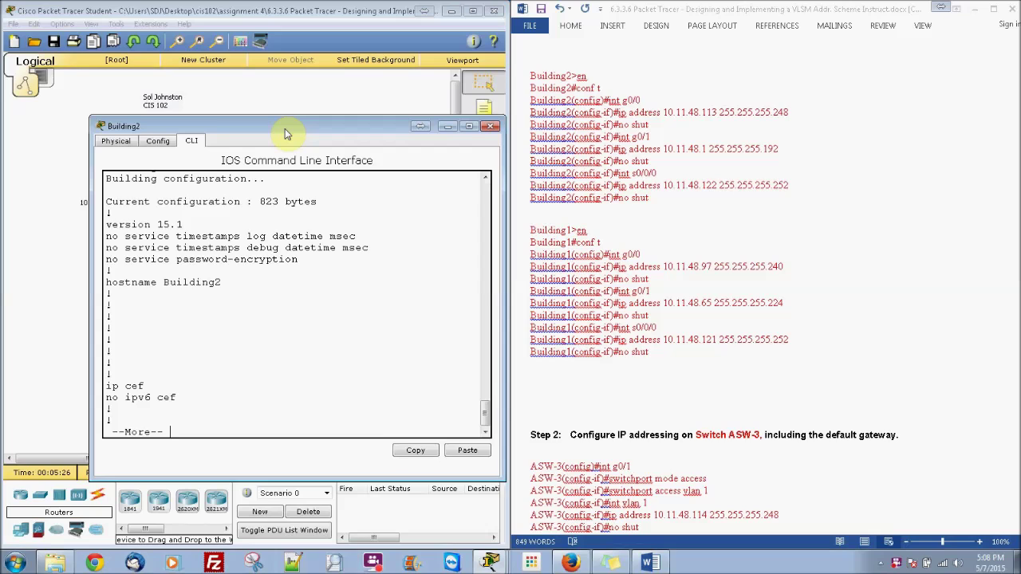
pyautogui.press('space')
pyautogui.press('space')
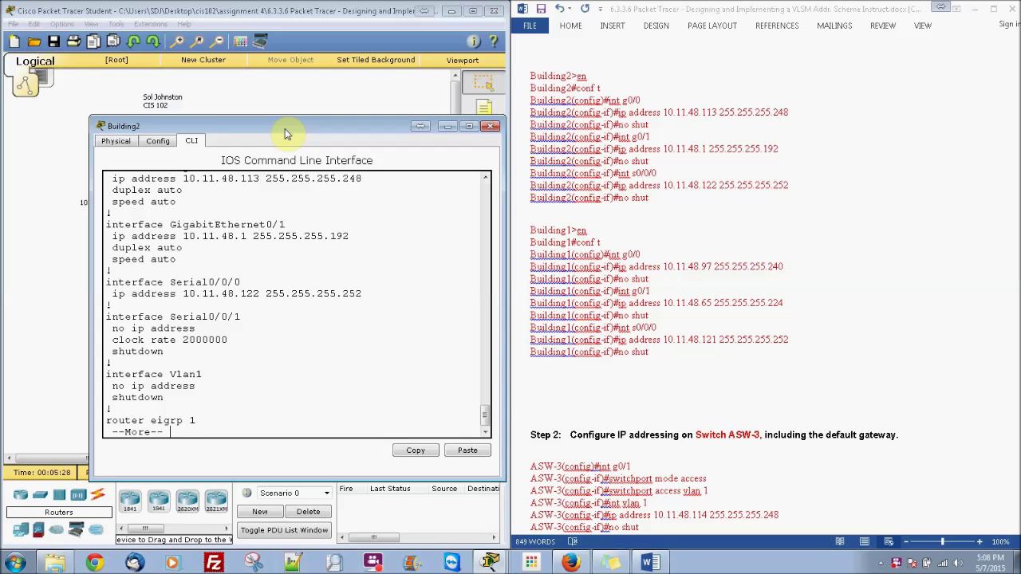
pyautogui.scroll(1, 482, 423)
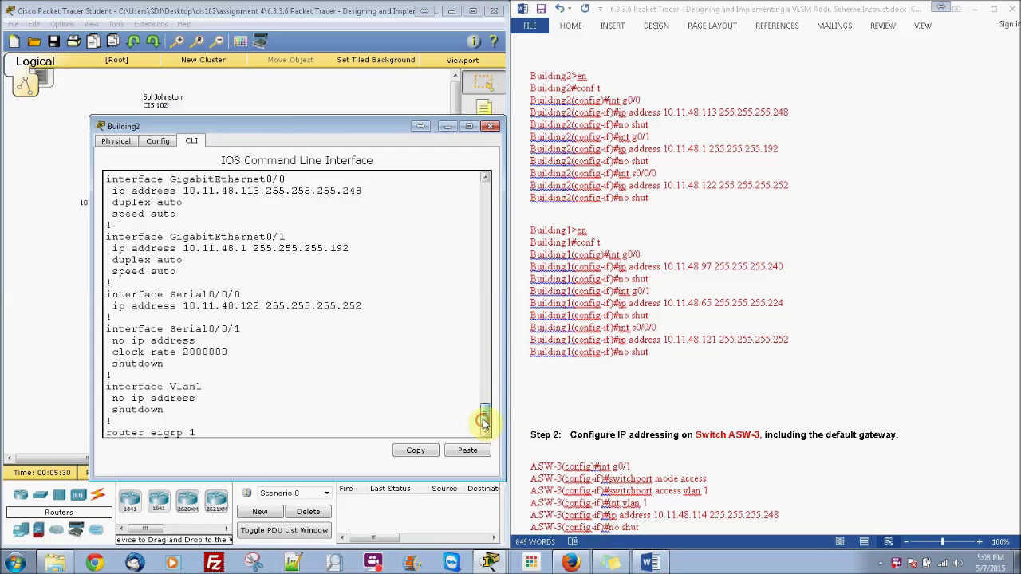
pyautogui.scroll(3, 482, 423)
pyautogui.scroll(-3, 483, 419)
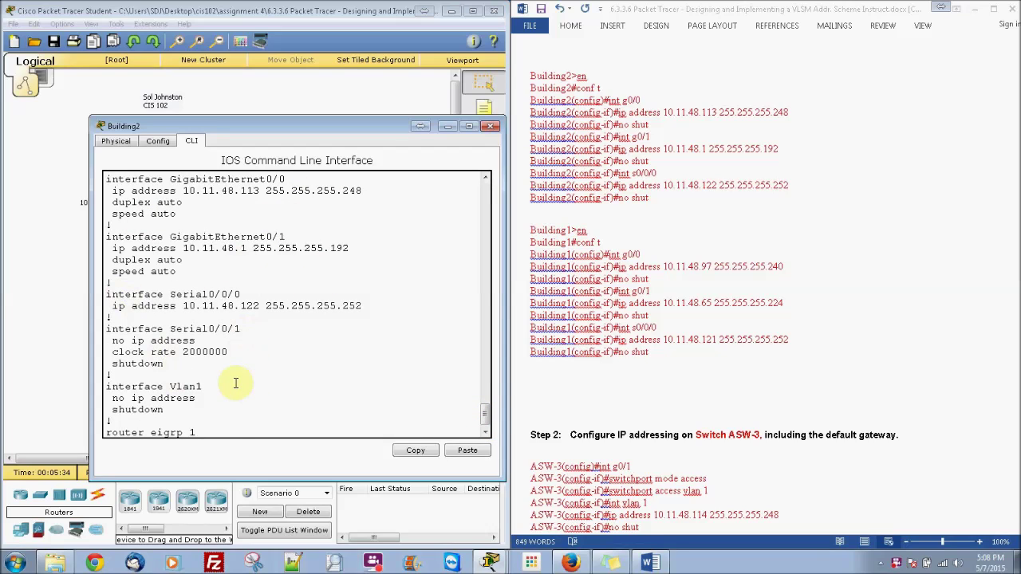
pyautogui.click(492, 128)
pyautogui.click(247, 256)
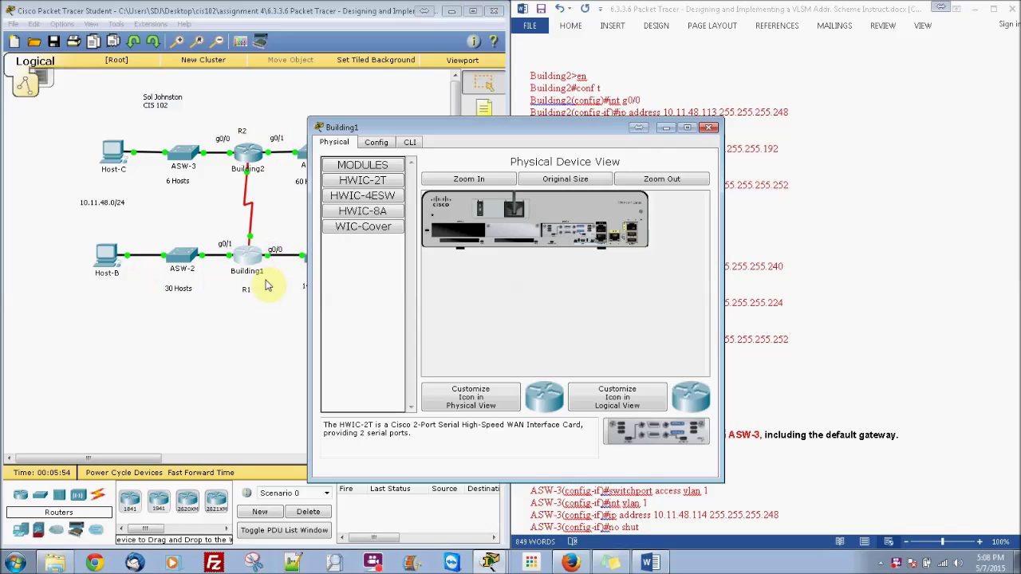
# Restart Building1's CLI session, enter privileged mode with en, then global configuration with conf t.
pyautogui.click(409, 142)
pyautogui.press('Return')
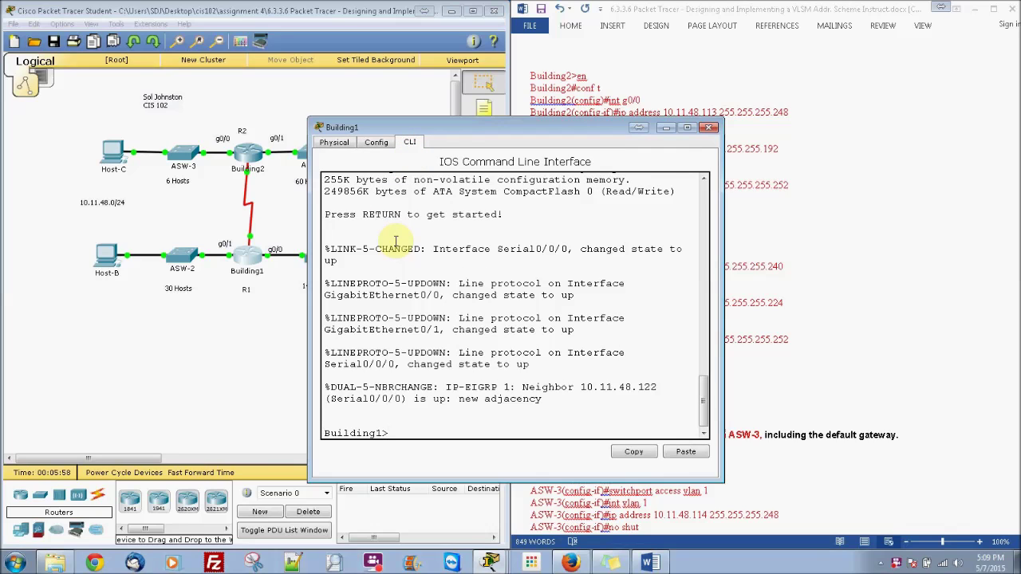
pyautogui.write('exit')
pyautogui.press('Return')
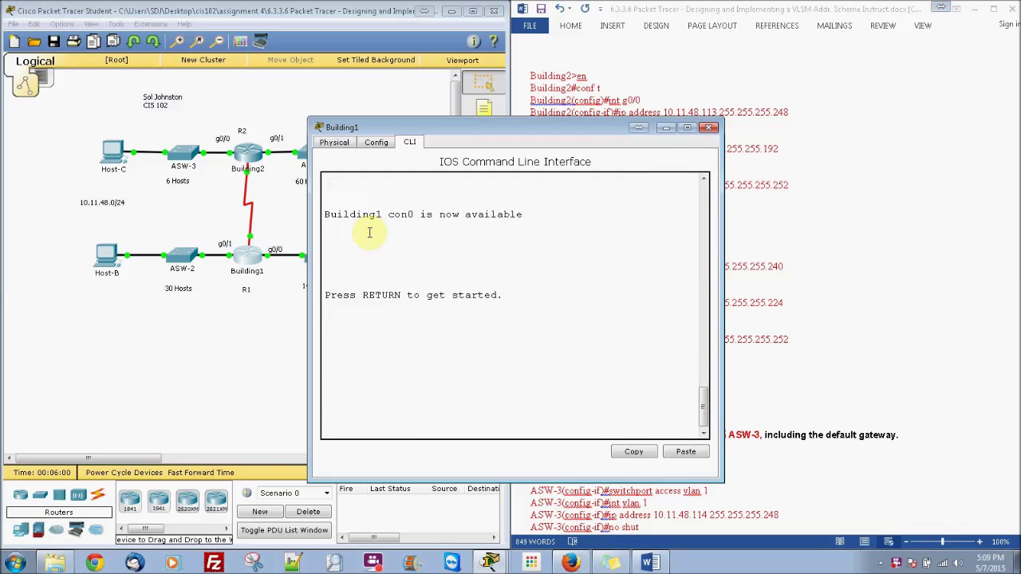
pyautogui.press('Return')
pyautogui.write('en')
pyautogui.press('Return')
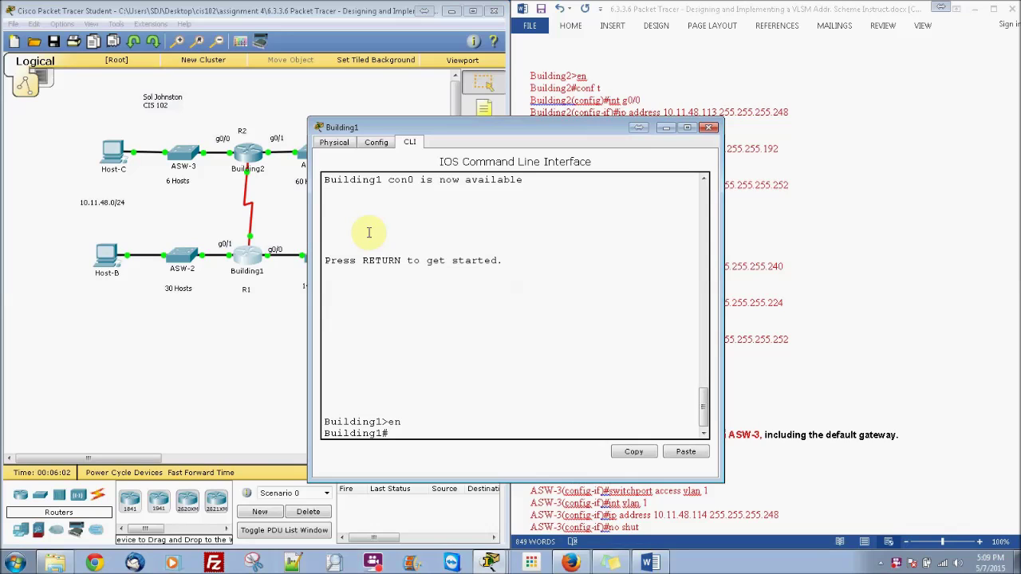
pyautogui.write('conf t')
pyautogui.press('Return')
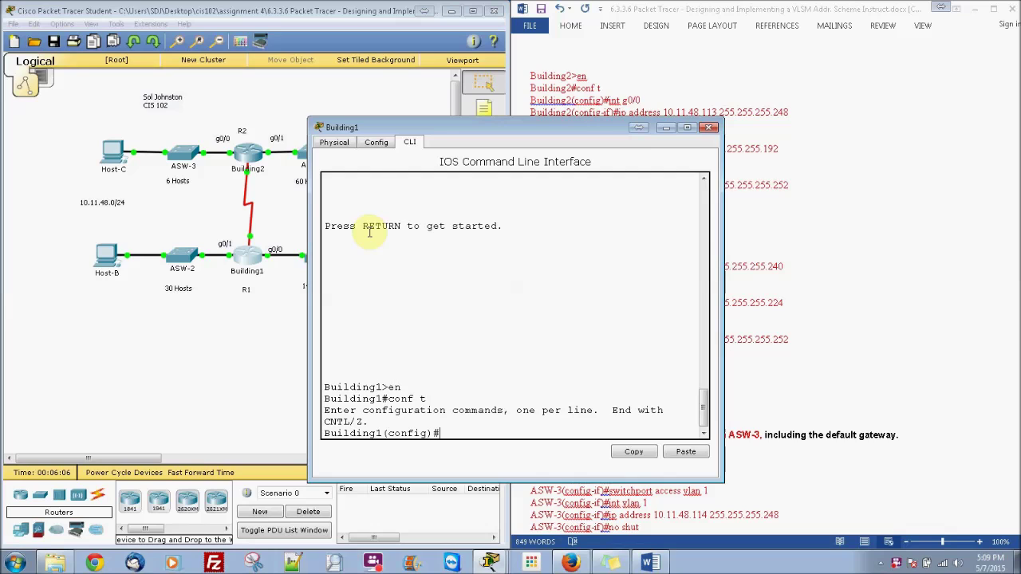
pyautogui.moveTo(429, 128); pyautogui.dragTo(194, 91)
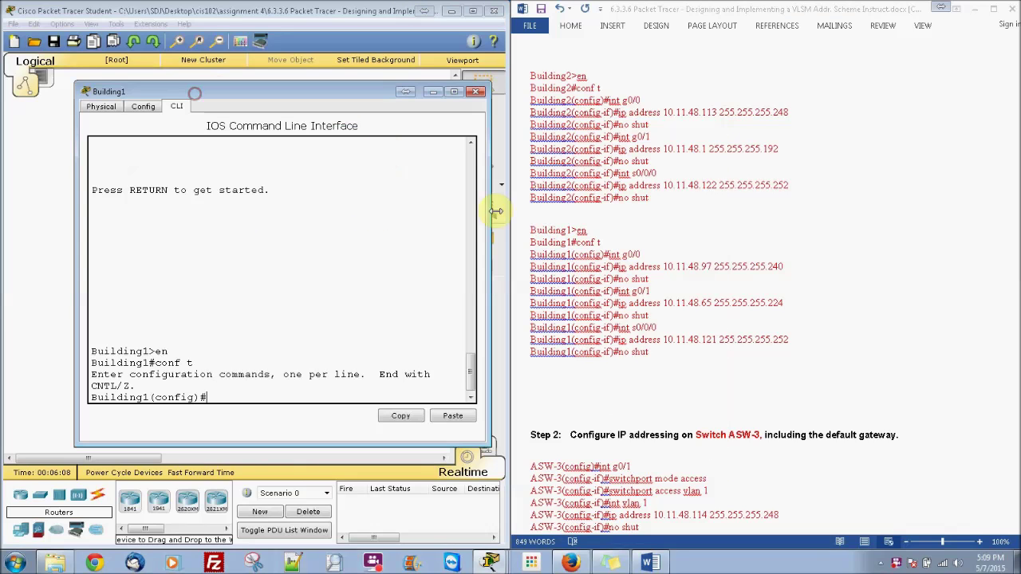
# Address and enable g0/0 as 10.11.48.97 255.255.255.240 and g0/1 as 10.11.48.65 255.255.255.224.
pyautogui.write('in')
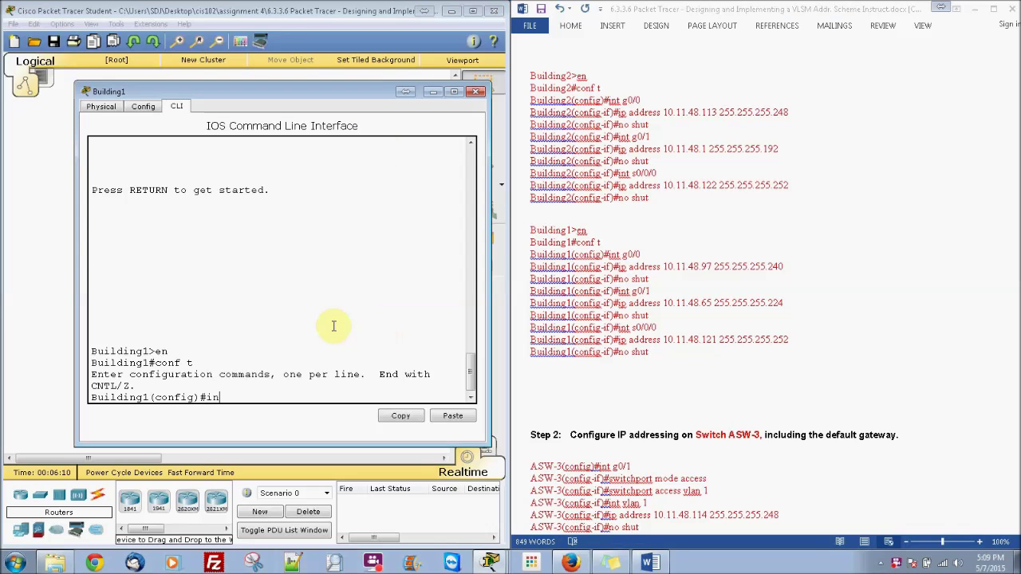
pyautogui.write('t g0/0')
pyautogui.press('Return')
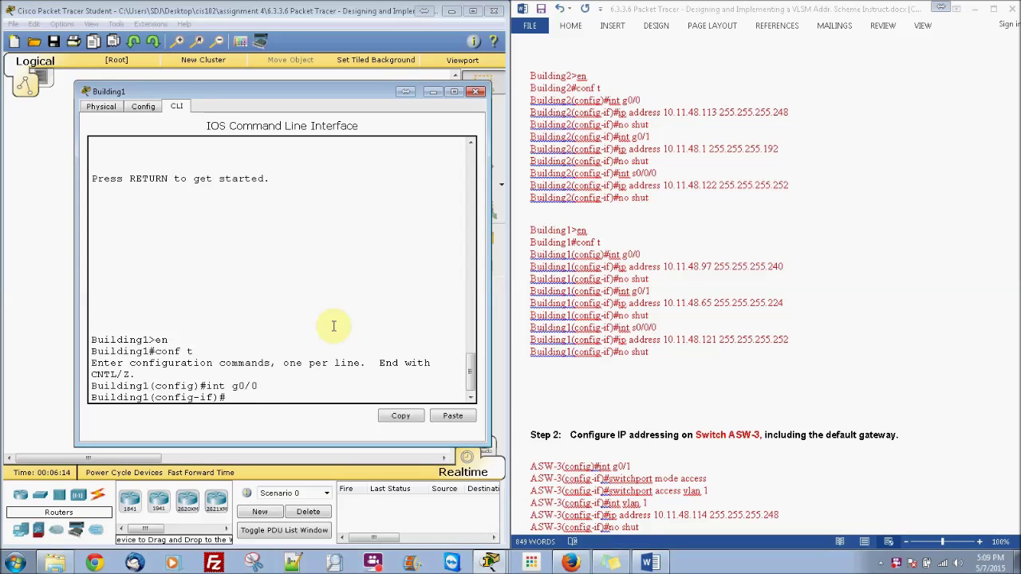
pyautogui.write('ip addre')
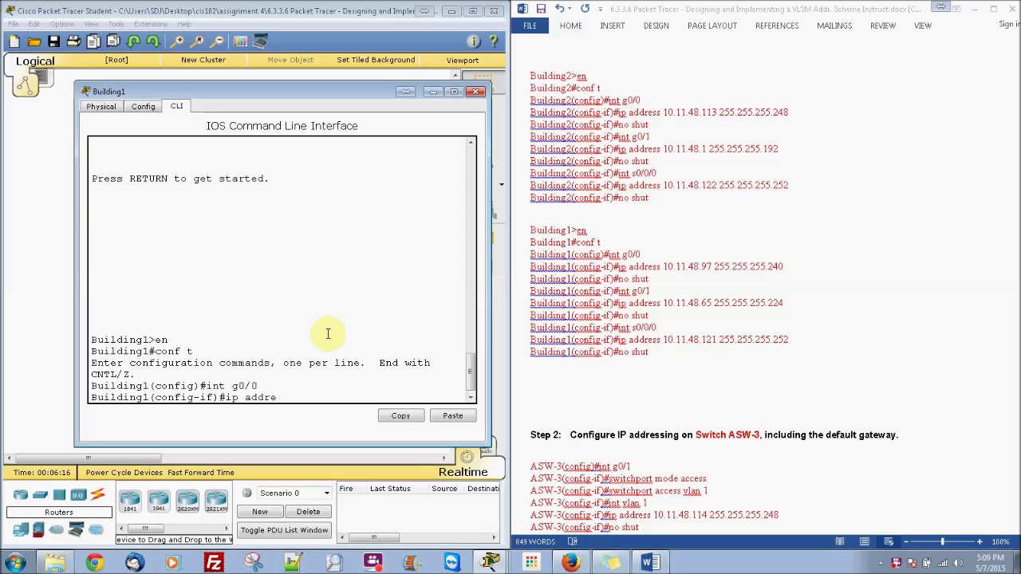
pyautogui.write('rss')
pyautogui.write(' 10.11.')
pyautogui.write('48.97')
pyautogui.write(' 255.25')
pyautogui.write('5.255.2')
pyautogui.write('55.240')
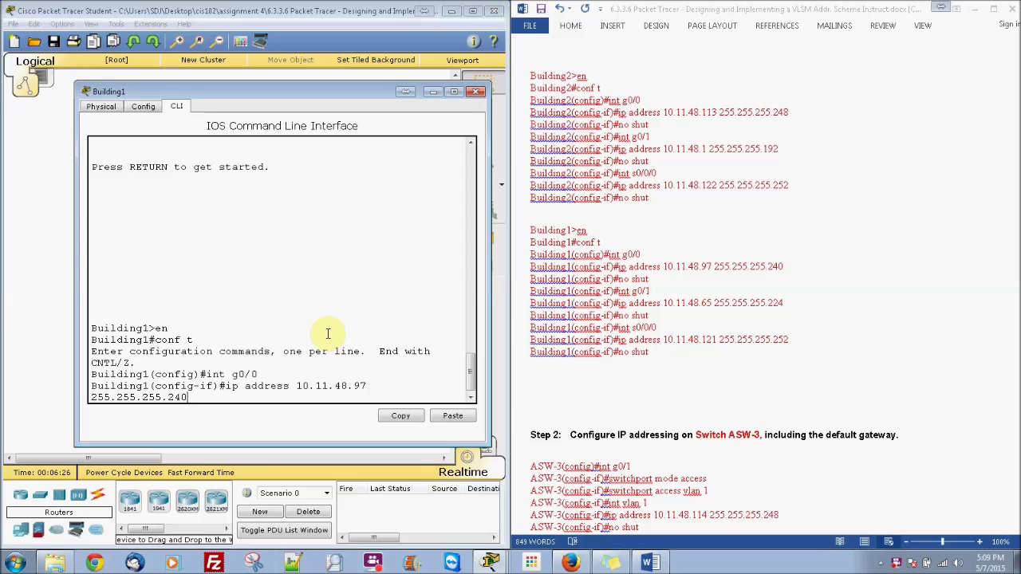
pyautogui.press('Return')
pyautogui.write('no shut')
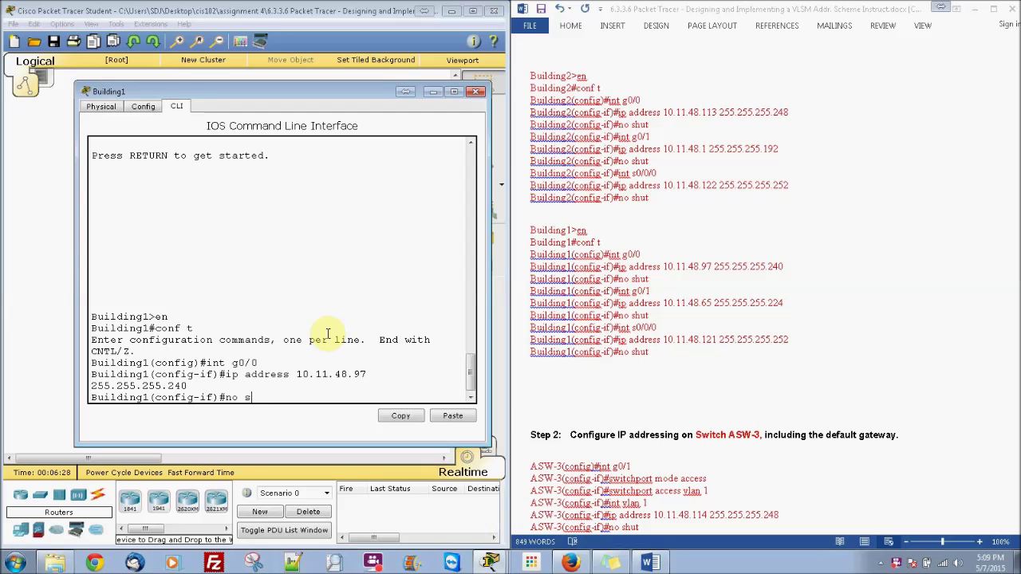
pyautogui.press('Return')
pyautogui.write('int ')
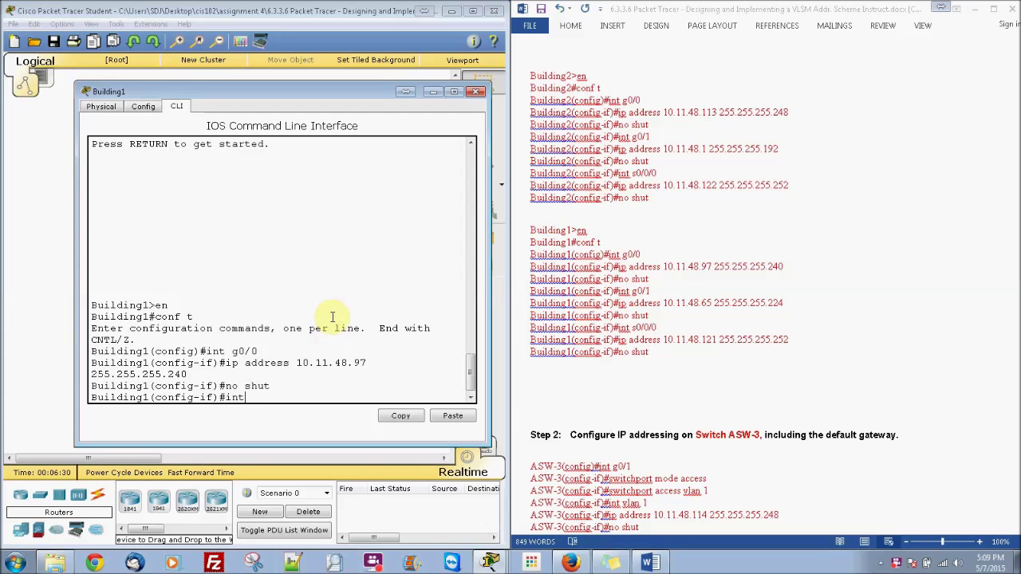
pyautogui.write('g0/1')
pyautogui.press('Return')
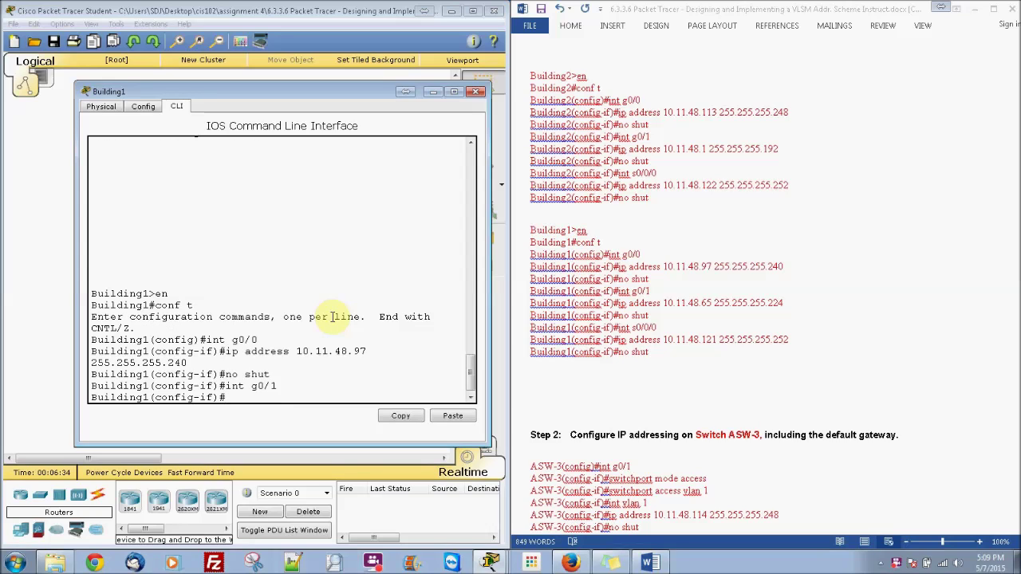
pyautogui.write('ip address 10.11.48.65 255.255.255.224')
pyautogui.press('Return')
pyautogui.write('no shut')
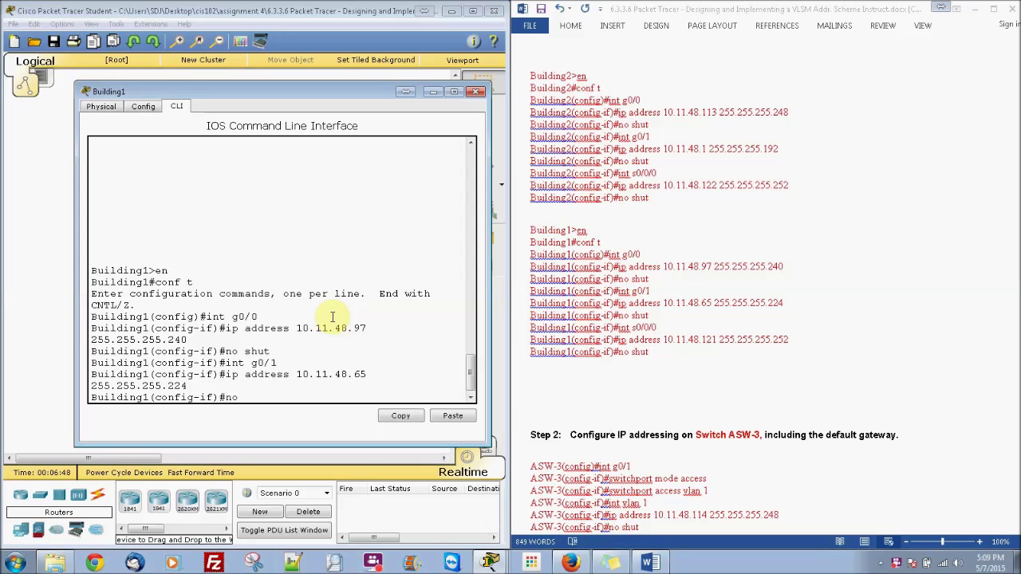
pyautogui.press('Return')
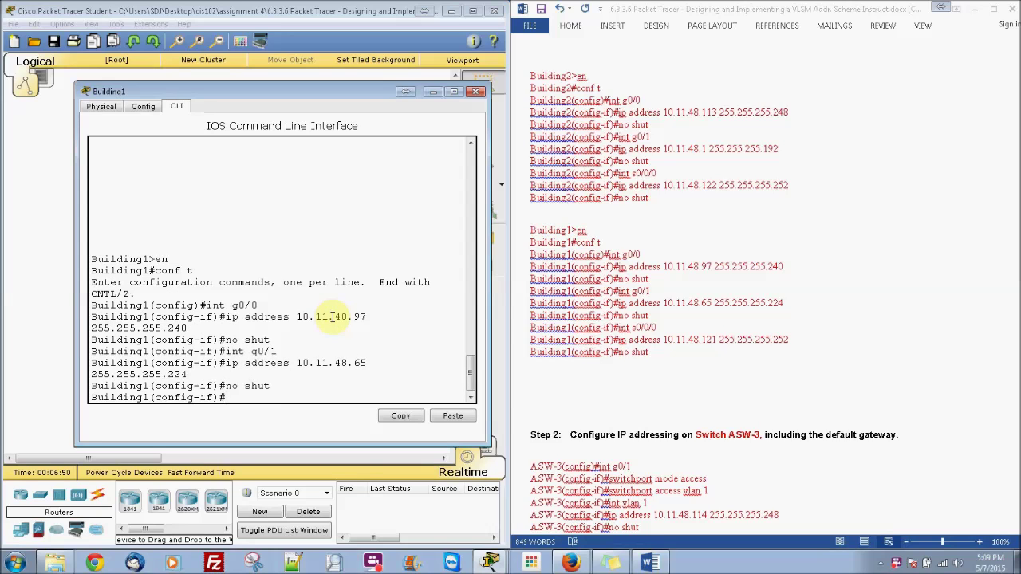
# Give s0/0/0 10.11.48.121 255.255.255.252, enable it, and close the Building1 window.
pyautogui.write('int')
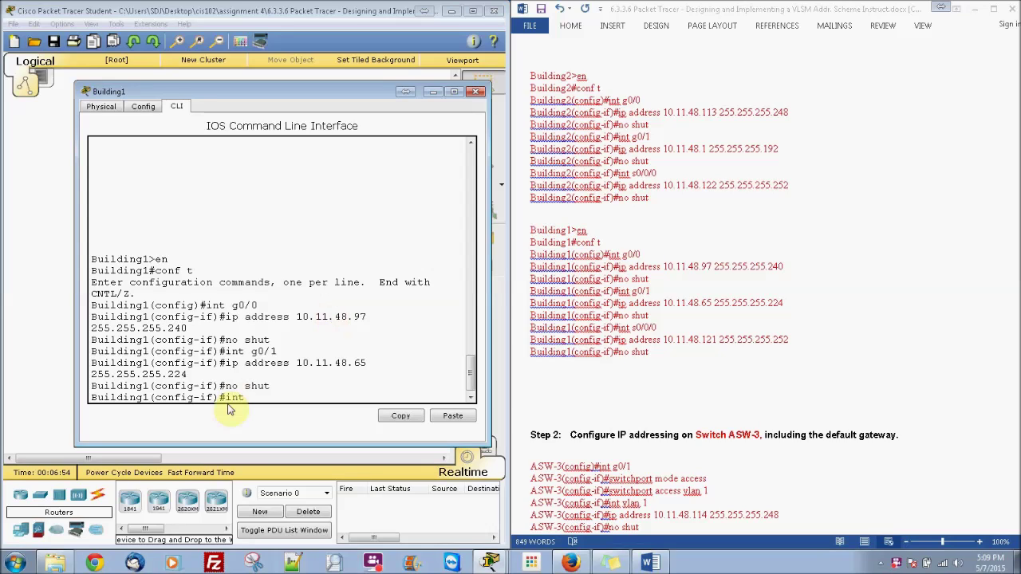
pyautogui.write(' s0/0/0')
pyautogui.press('Return')
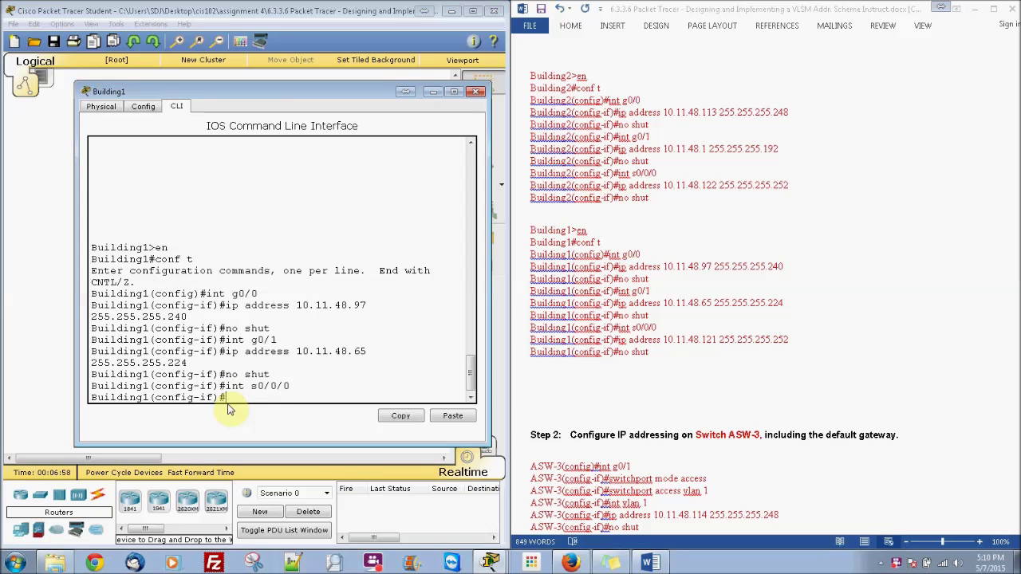
pyautogui.write('ip address 10.11.48.121 255.255.255.252')
pyautogui.press('Return')
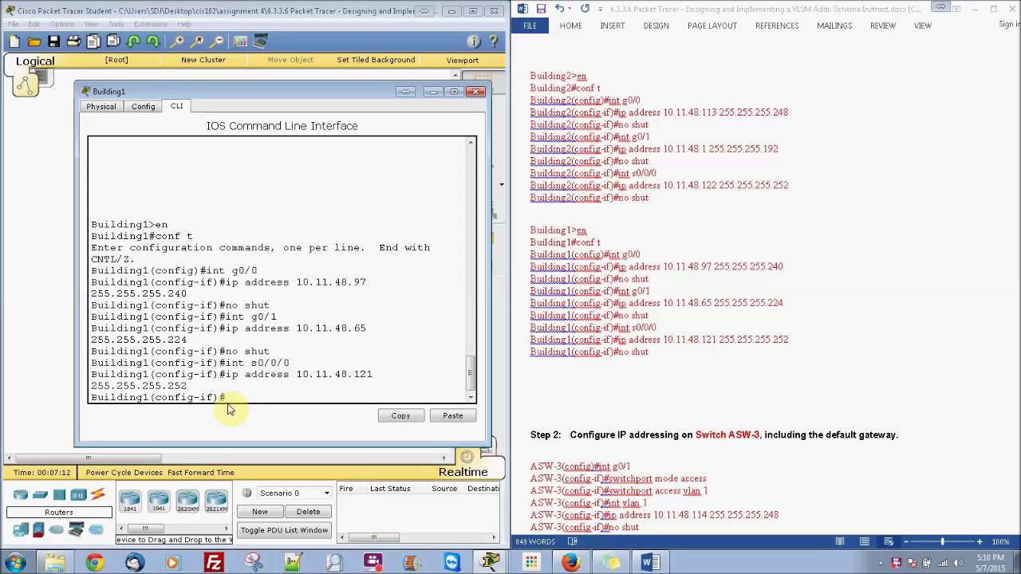
pyautogui.write('no shut')
pyautogui.press('Return')
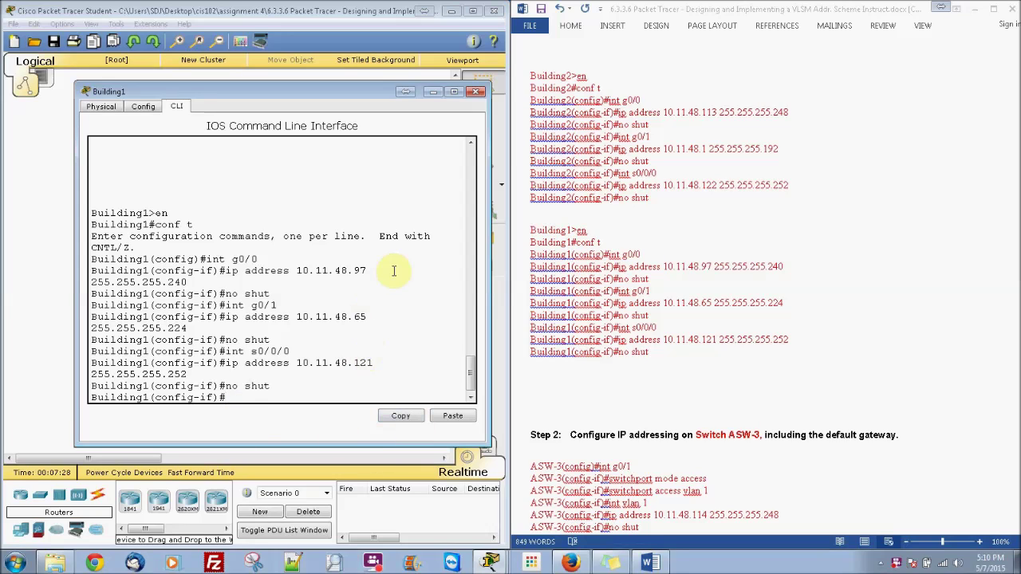
pyautogui.click(477, 91)
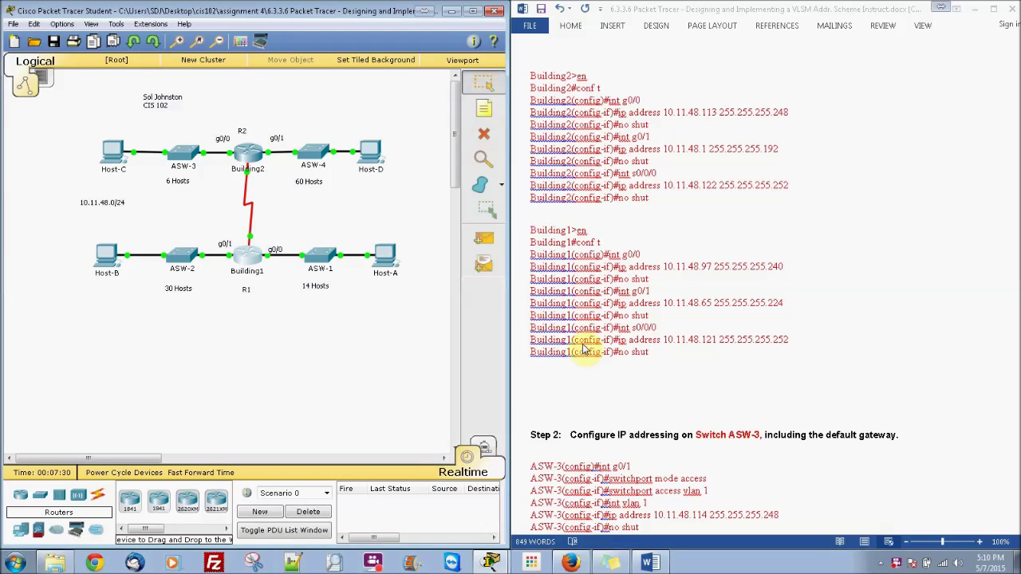
# Review the ASW-3 commands in the Word instructions.
pyautogui.click(987, 310)
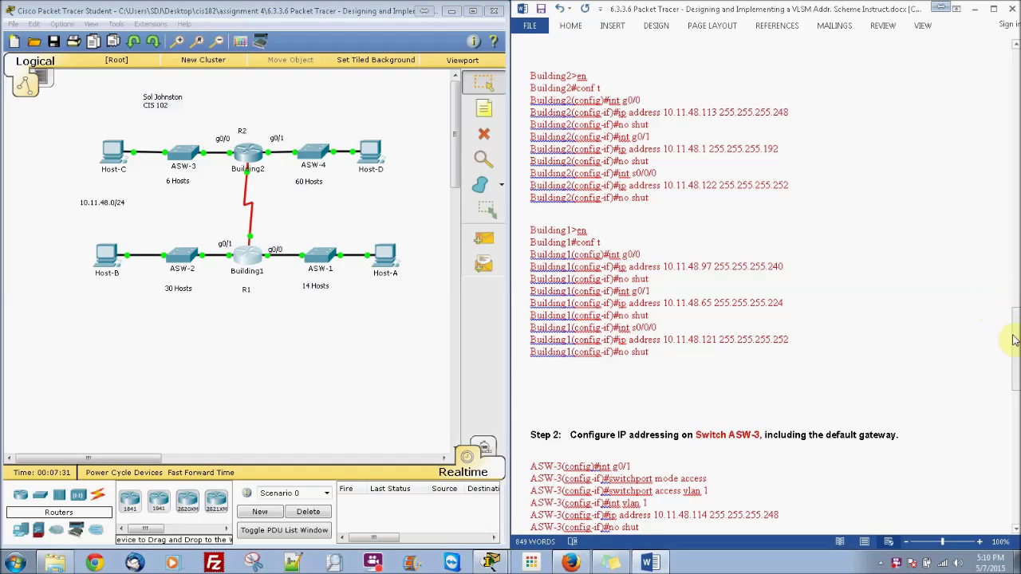
pyautogui.scroll(-8, 1013, 338)
pyautogui.scroll(6, 1017, 345)
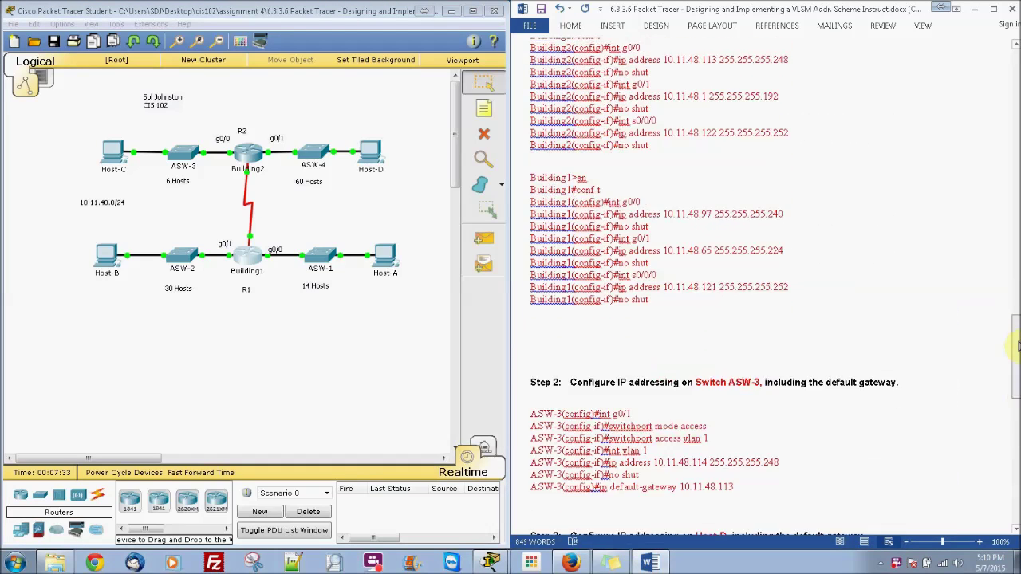
pyautogui.scroll(1, 1017, 344)
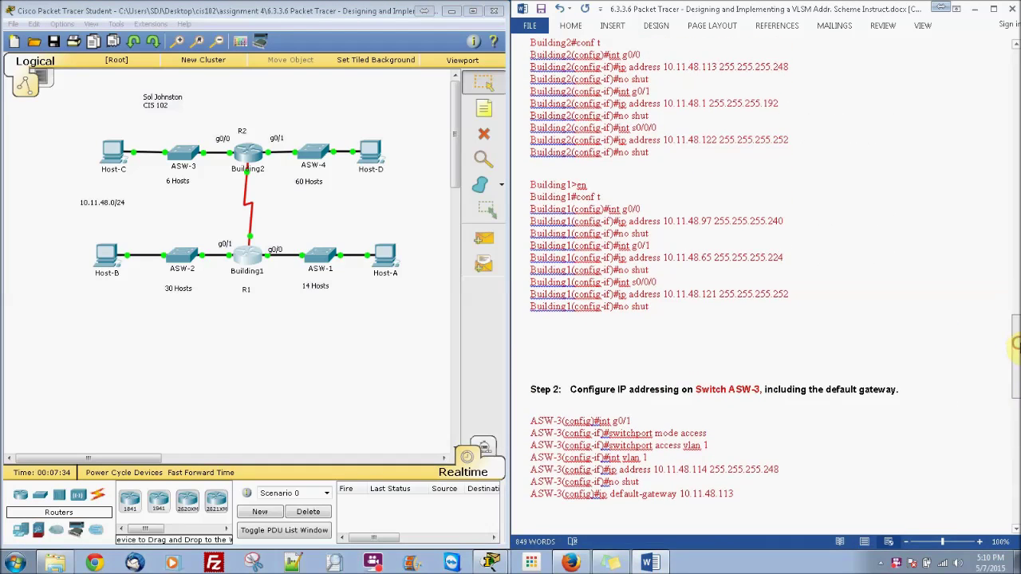
# Open ASW-3's CLI, restart the console session, and enter configuration mode with en and conf t.
pyautogui.click(183, 154)
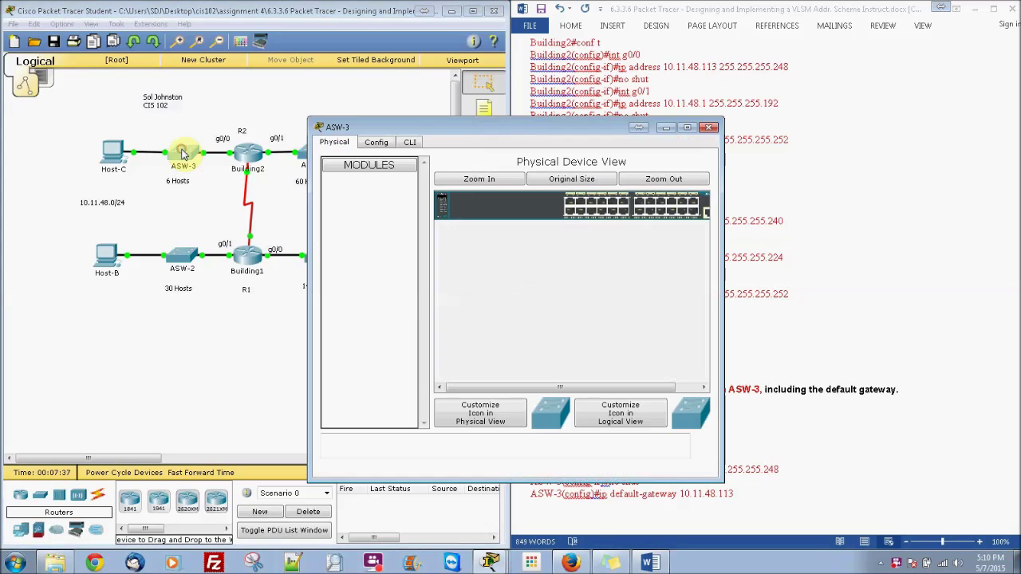
pyautogui.moveTo(351, 135); pyautogui.dragTo(103, 112)
pyautogui.click(162, 121)
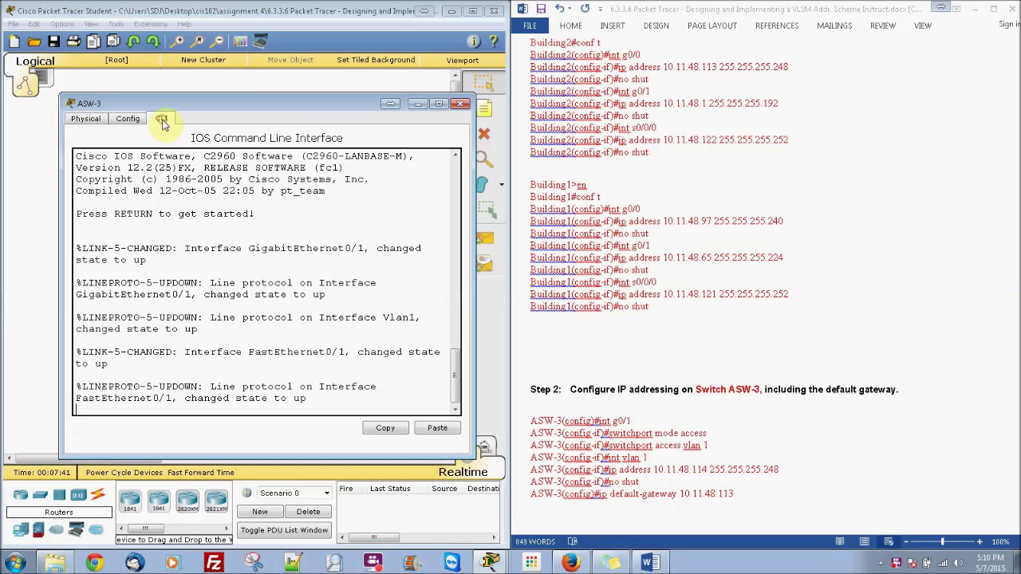
pyautogui.write('exit')
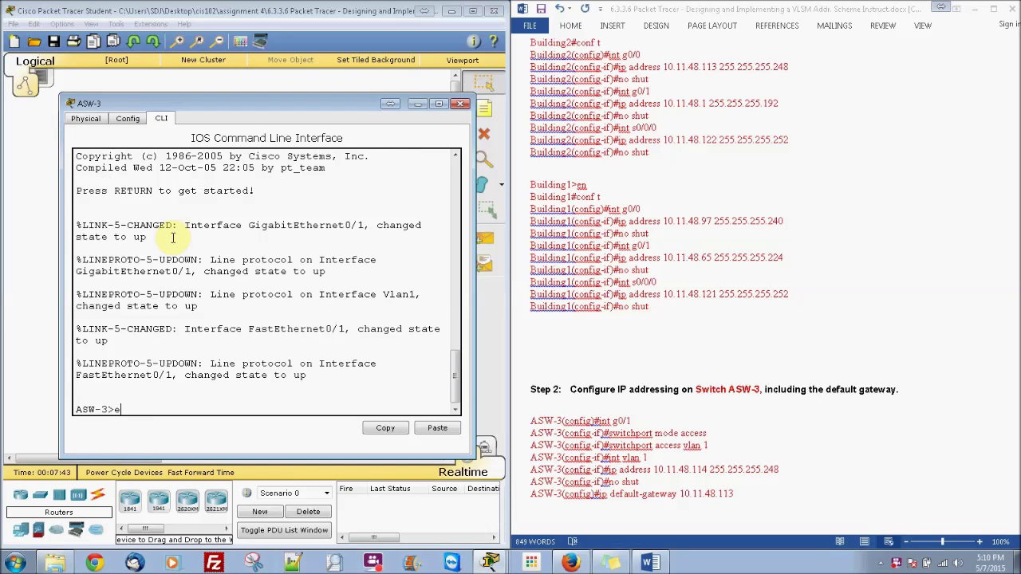
pyautogui.press('Return')
pyautogui.press('Return')
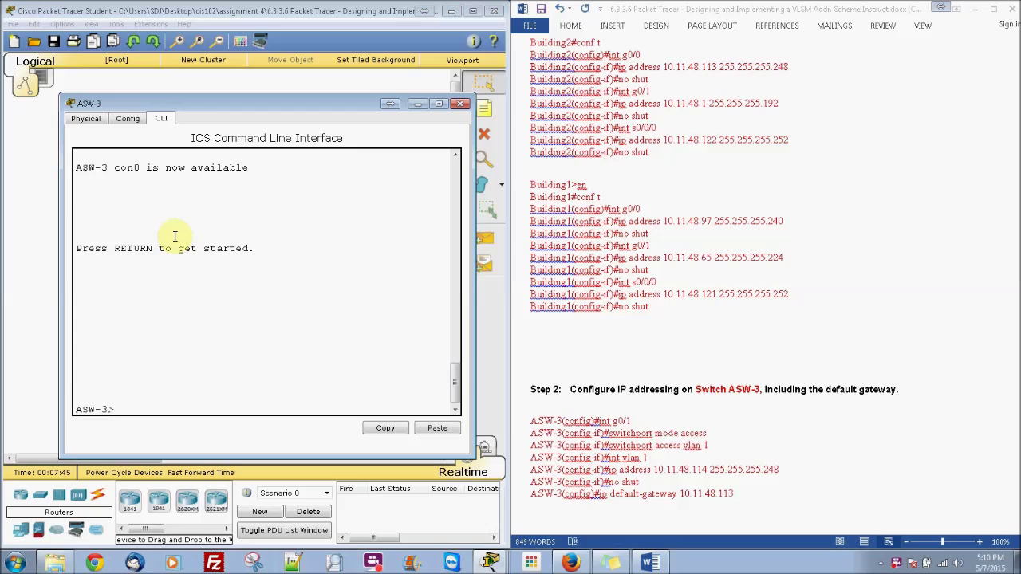
pyautogui.write('en')
pyautogui.press('Return')
pyautogui.write('conf')
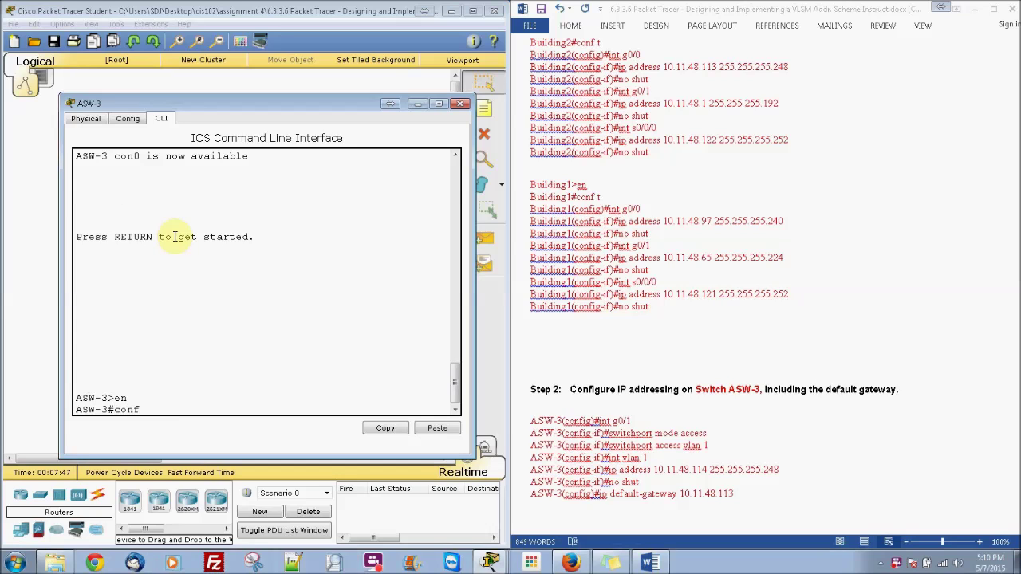
pyautogui.write(' t')
pyautogui.press('Return')
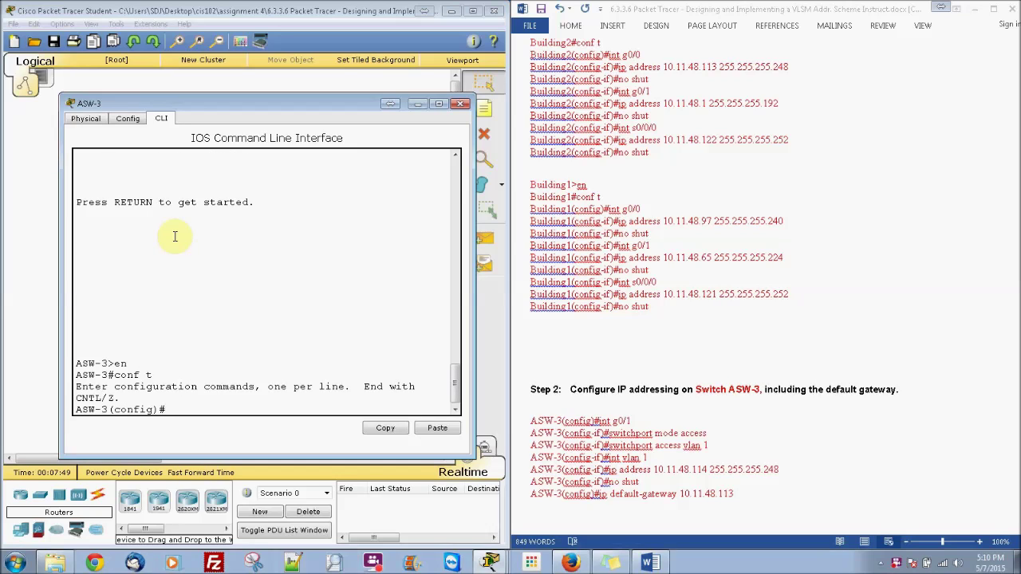
# Set ASW-3's g0/1 to switchport mode access with access VLAN 1.
pyautogui.write('int g0/1')
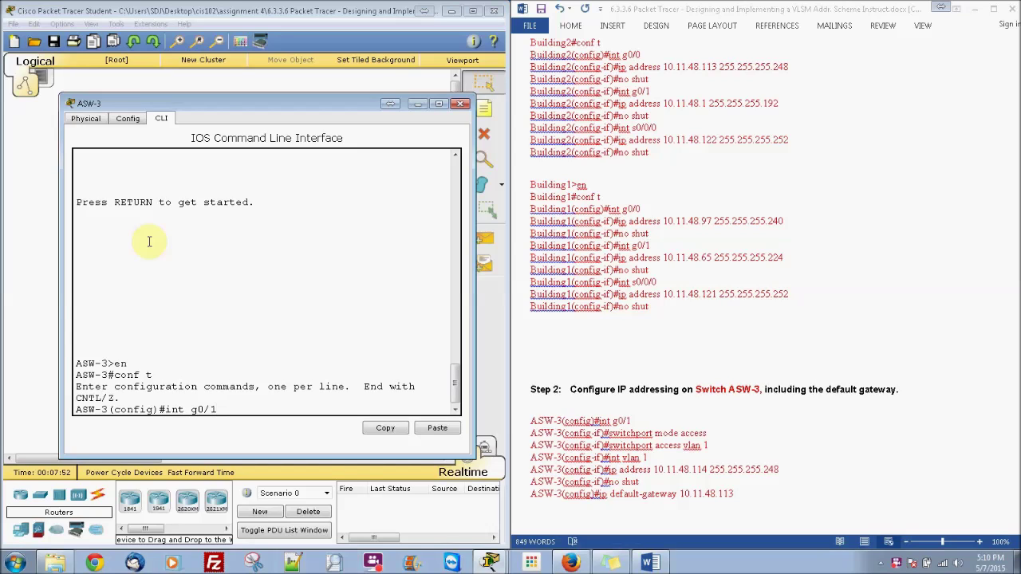
pyautogui.press('Return')
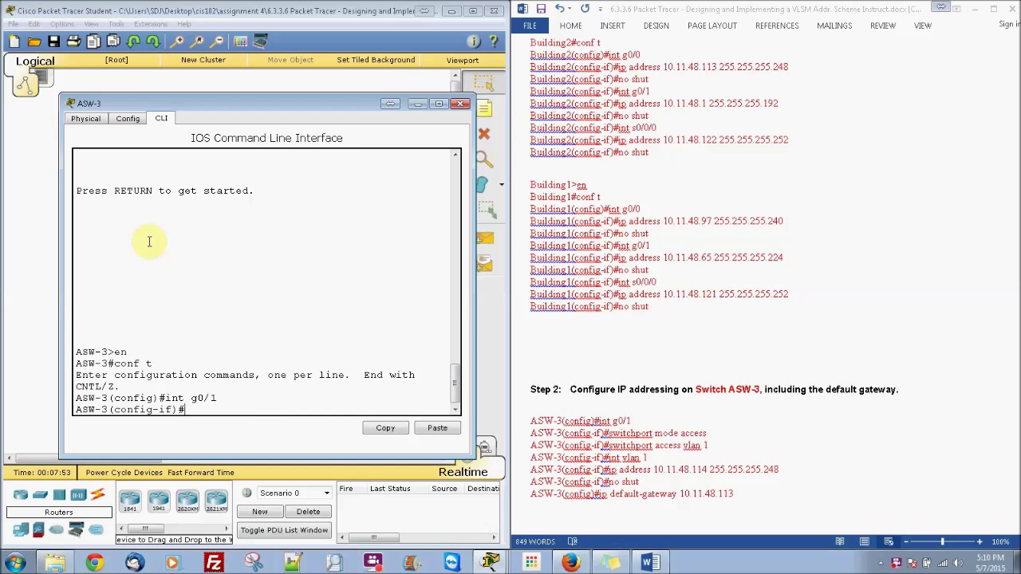
pyautogui.write('switchport mode access')
pyautogui.press('Return')
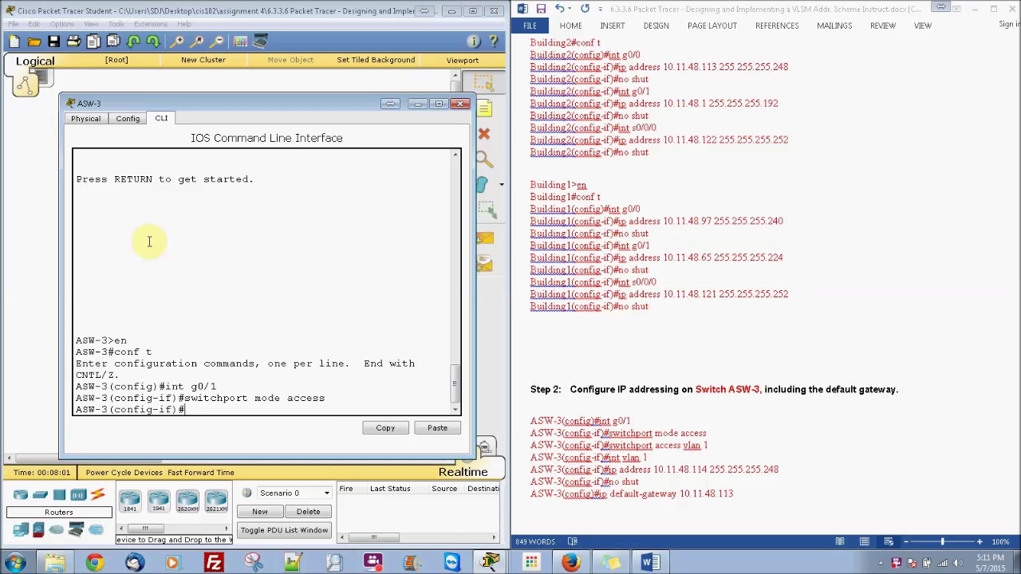
pyautogui.write('swit')
pyautogui.press('Tab')
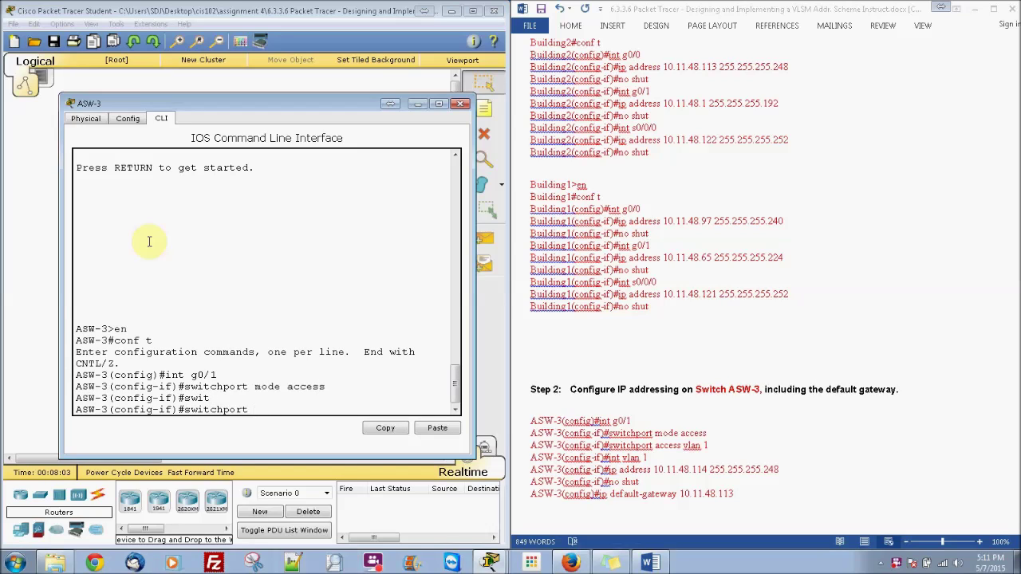
pyautogui.write('access vlan 1')
pyautogui.press('Return')
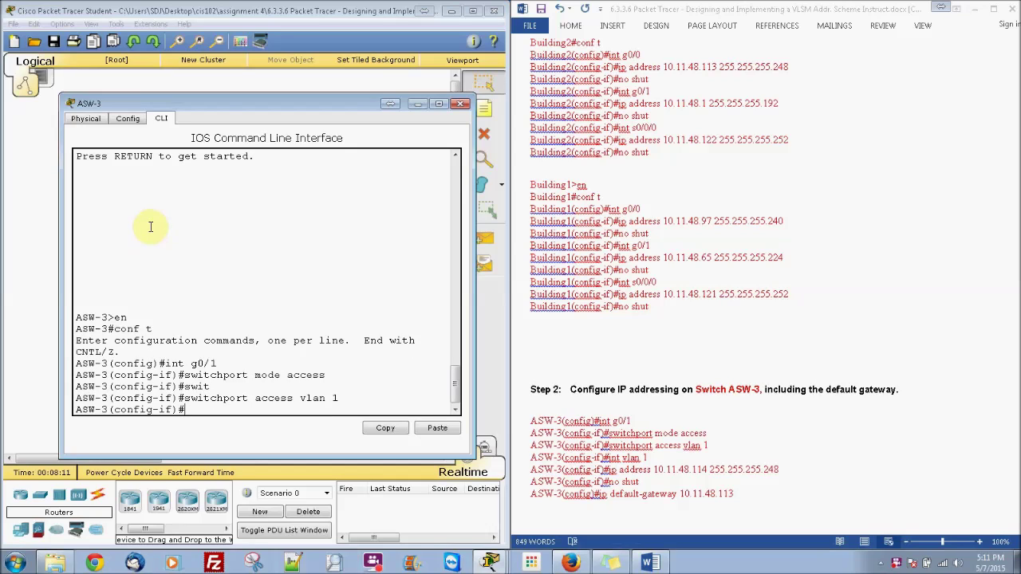
pyautogui.write('ip address')
pyautogui.scroll(3, 150, 226)
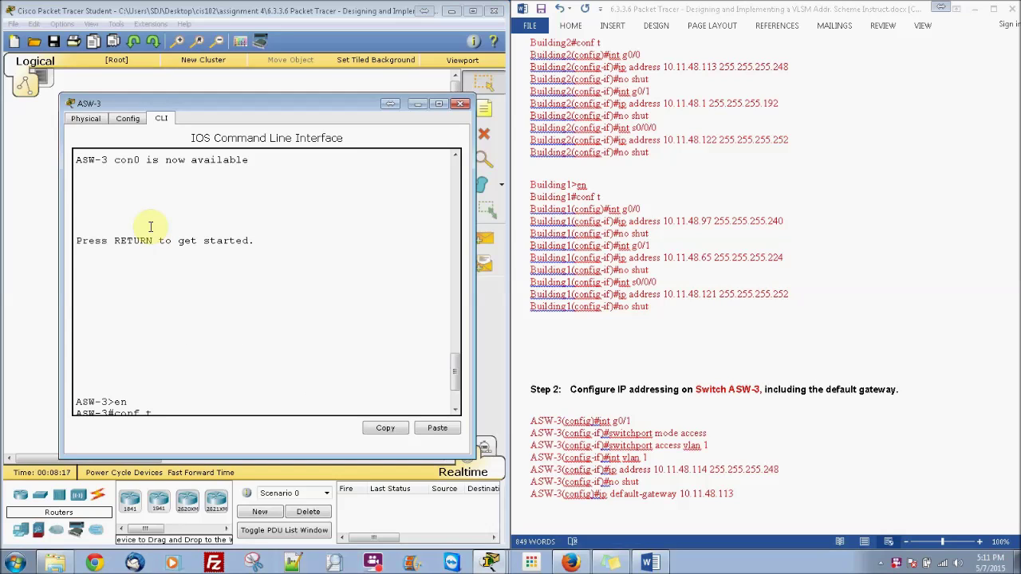
pyautogui.moveTo(455, 371); pyautogui.dragTo(455, 438)
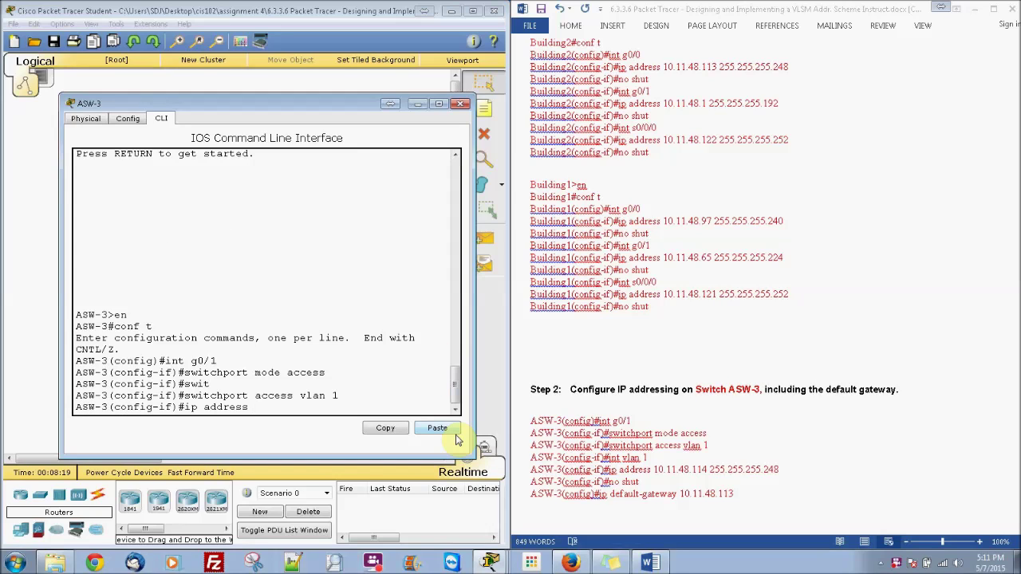
# Give interface VLAN 1 the address 10.11.48.114 255.255.255.248 and enable it with no shut.
pyautogui.press('BackSpace')
pyautogui.press('BackSpace')
pyautogui.press('BackSpace')
pyautogui.press('BackSpace')
pyautogui.press('BackSpace')
pyautogui.press('BackSpace')
pyautogui.press('BackSpace')
pyautogui.press('BackSpace')
pyautogui.press('BackSpace')
pyautogui.press('BackSpace')
pyautogui.write('int vlan 1')
pyautogui.press('Return')
pyautogui.write('ip')
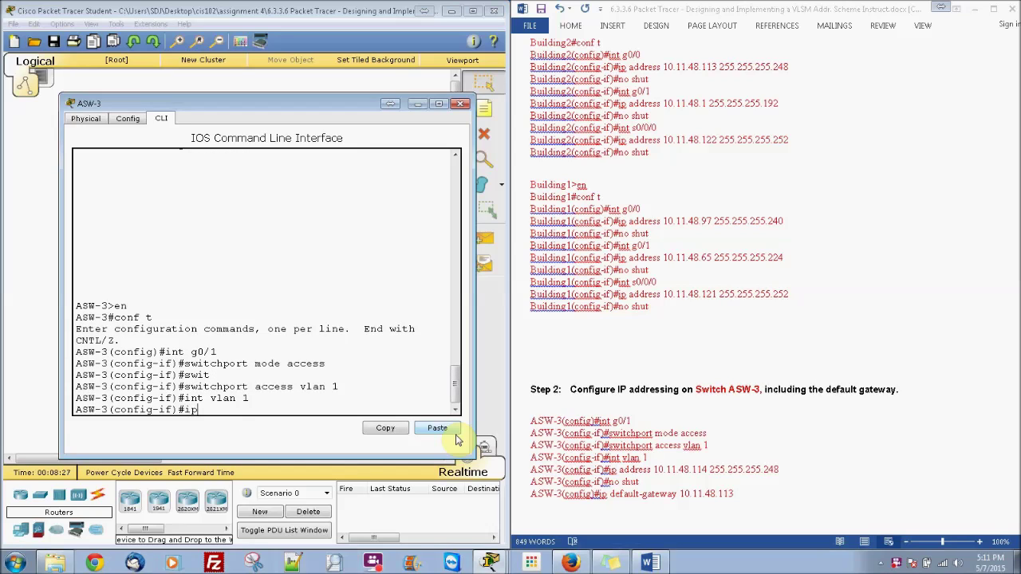
pyautogui.write(' adder')
pyautogui.write('ss 10.11.48.114 255.255.255.248')
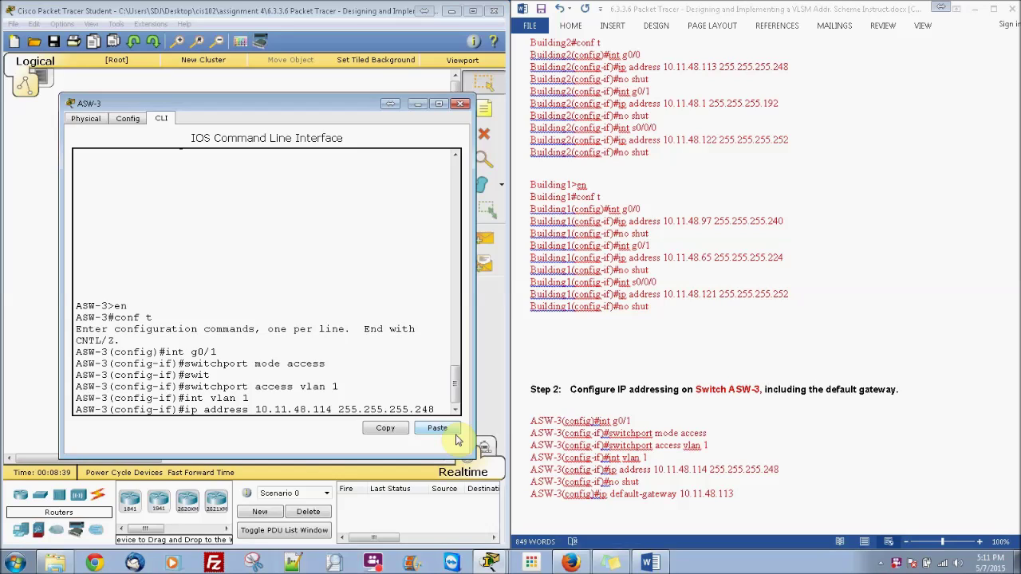
pyautogui.press('Return')
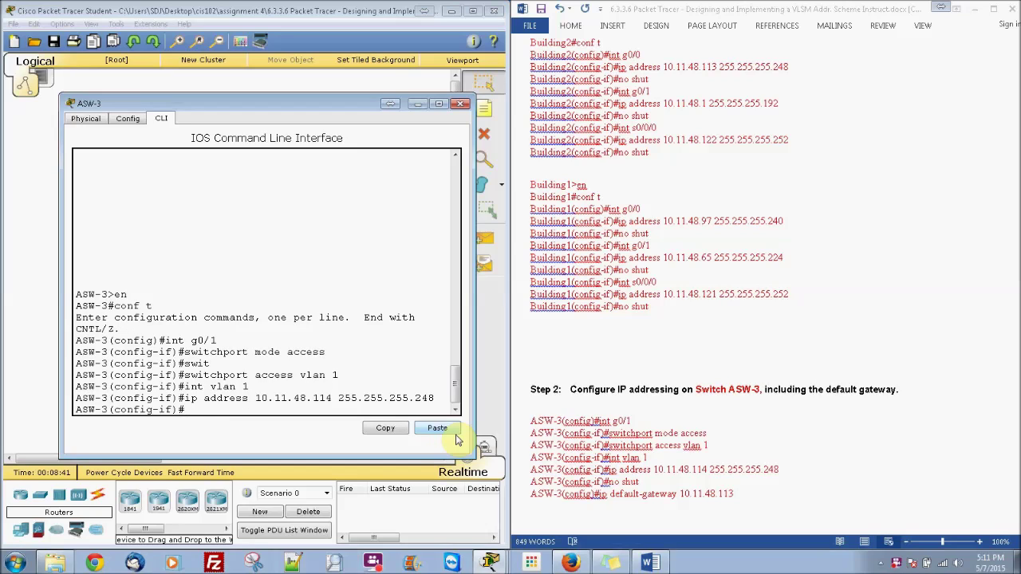
pyautogui.write('nio ')
pyautogui.write('o shut')
pyautogui.press('Return')
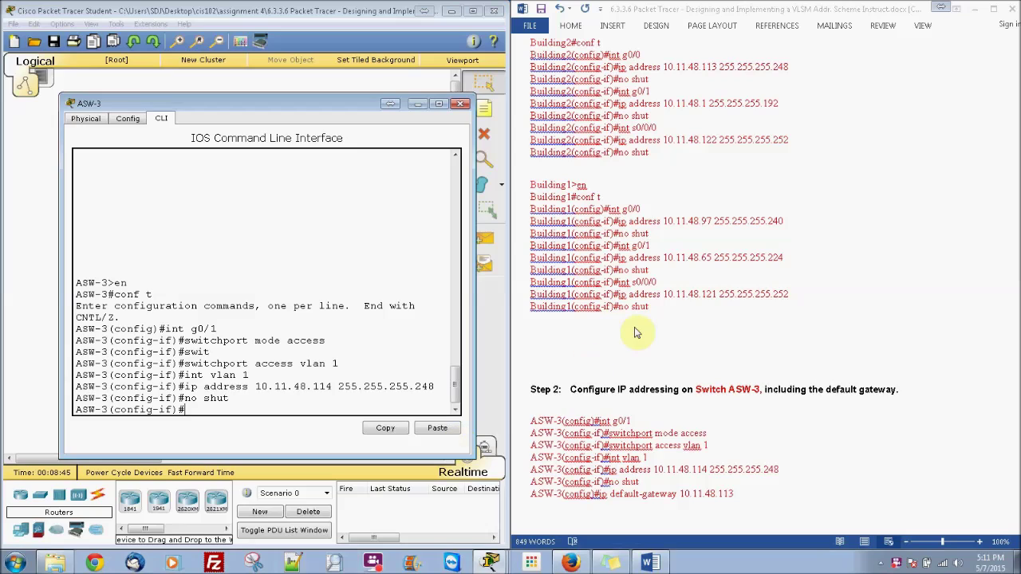
# Set ASW-3's default gateway to 10.11.48.113, exit configuration, and close the switch window.
pyautogui.write('defau')
pyautogui.press('Tab')
pyautogui.write('l')
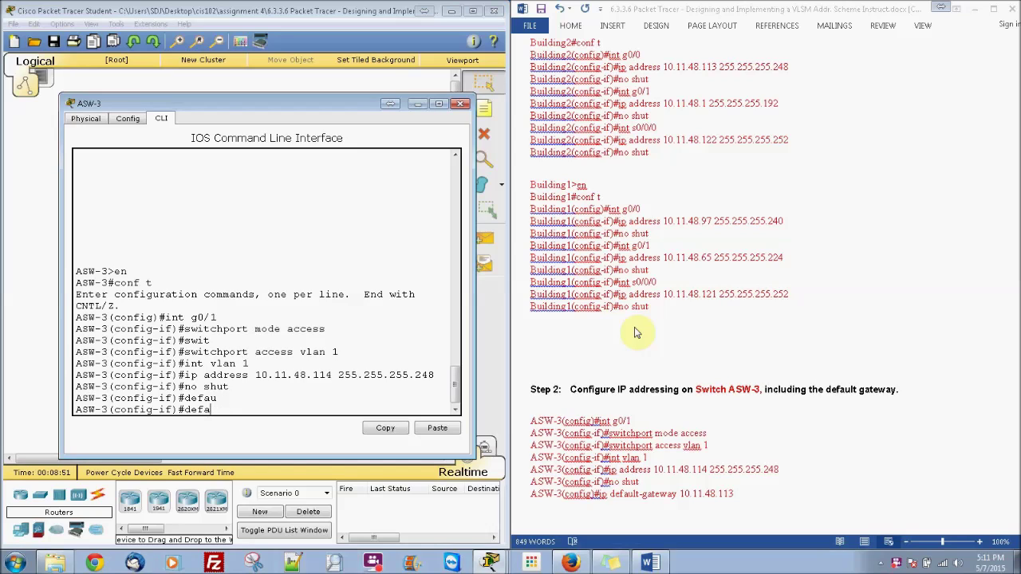
pyautogui.press('BackSpace')
pyautogui.press('BackSpace')
pyautogui.press('BackSpace')
pyautogui.write('exit')
pyautogui.press('Return')
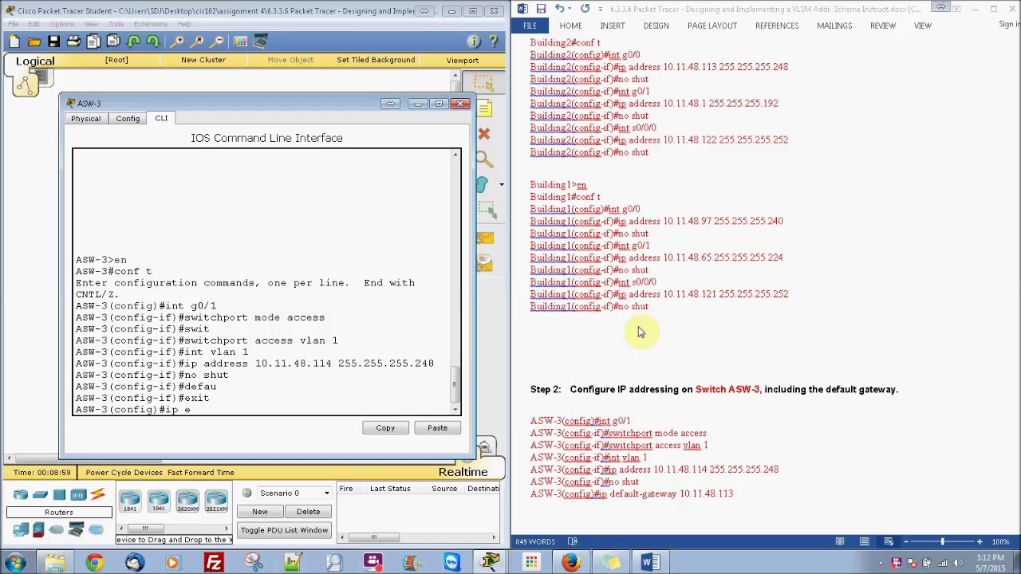
pyautogui.write('ip de')
pyautogui.press('Tab')
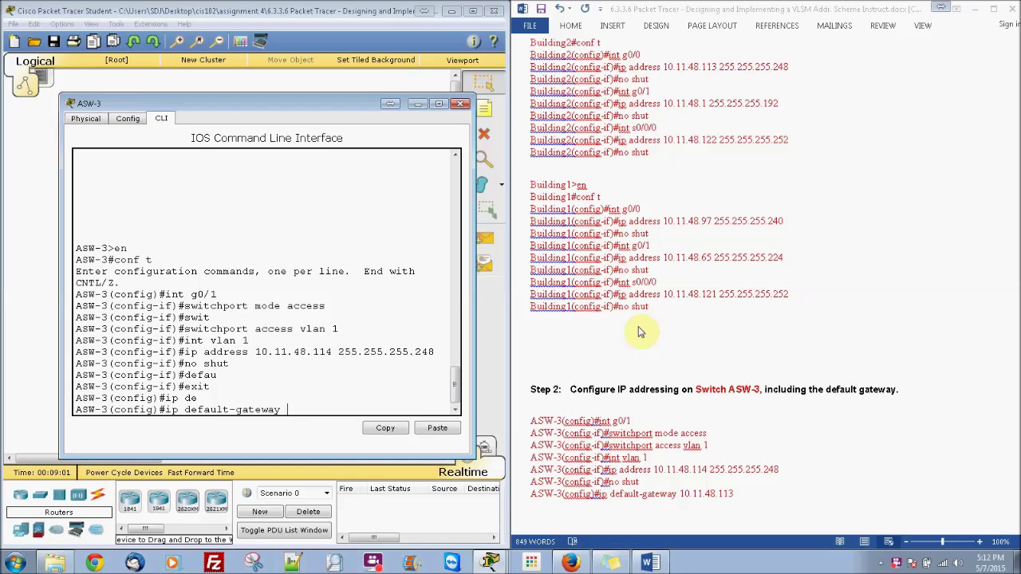
pyautogui.write('10.11.48.113')
pyautogui.press('Return')
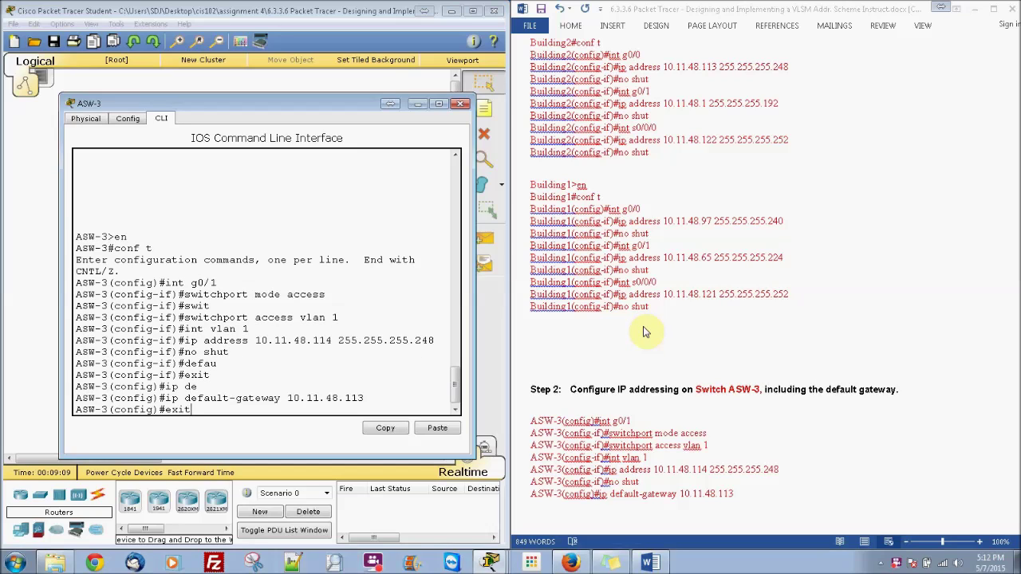
pyautogui.write('exit')
pyautogui.press('Return')
pyautogui.press('Return')
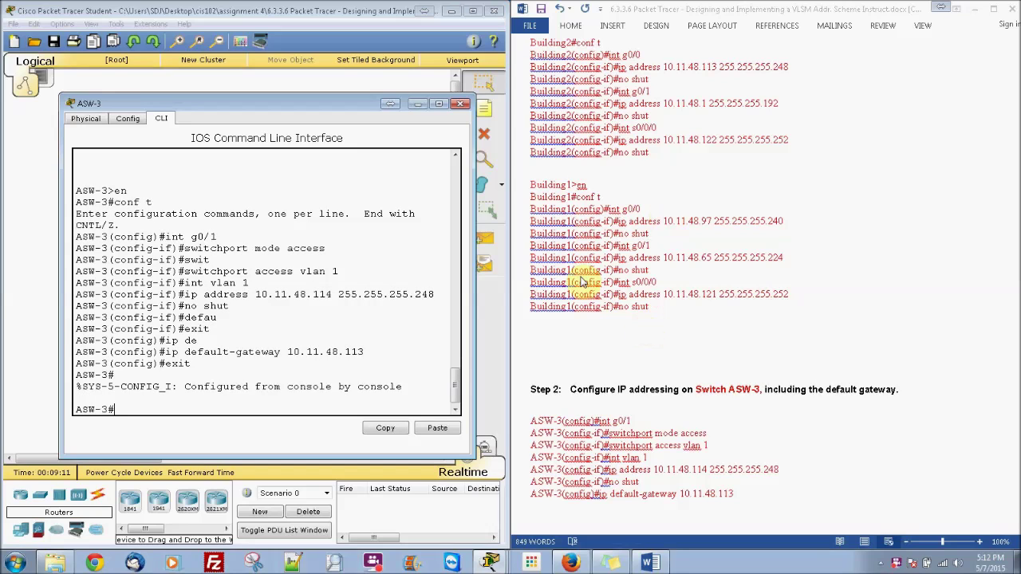
pyautogui.click(461, 104)
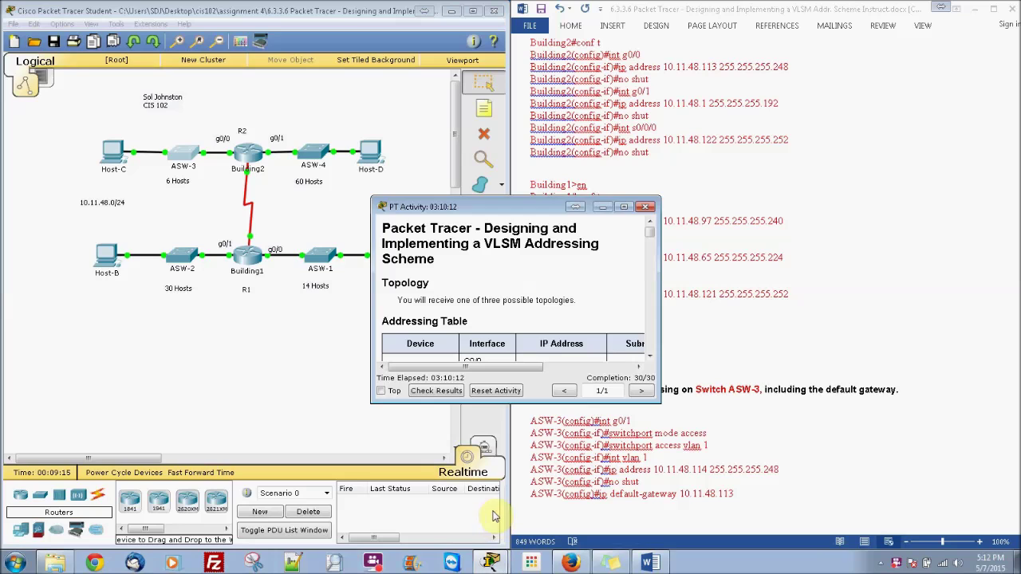
# Check Results and review the Assessment Items, Connectivity Tests and Feedback for 30/30, then close the results and instructions windows.
pyautogui.click(436, 390)
pyautogui.click(130, 92)
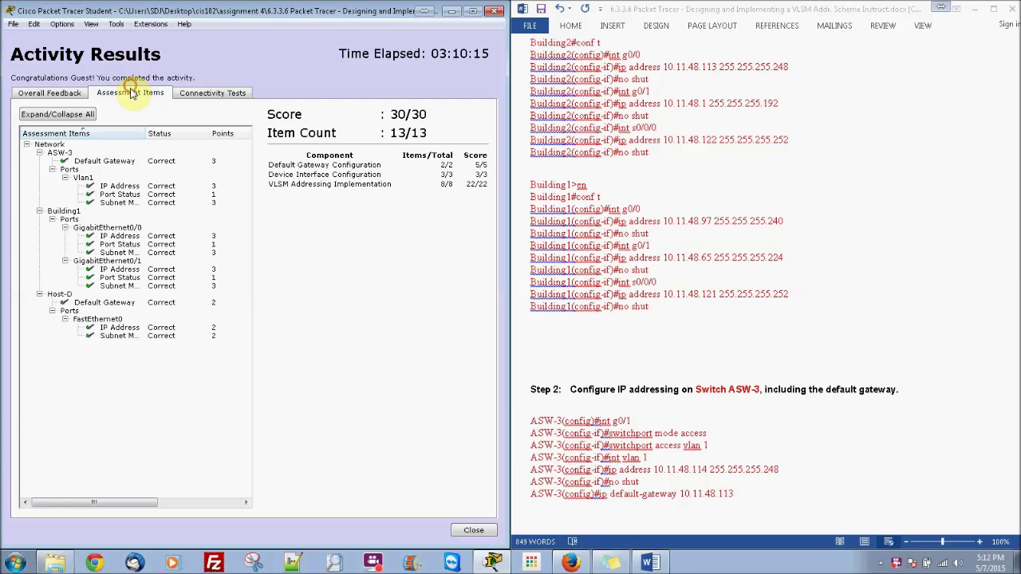
pyautogui.click(206, 92)
pyautogui.click(130, 93)
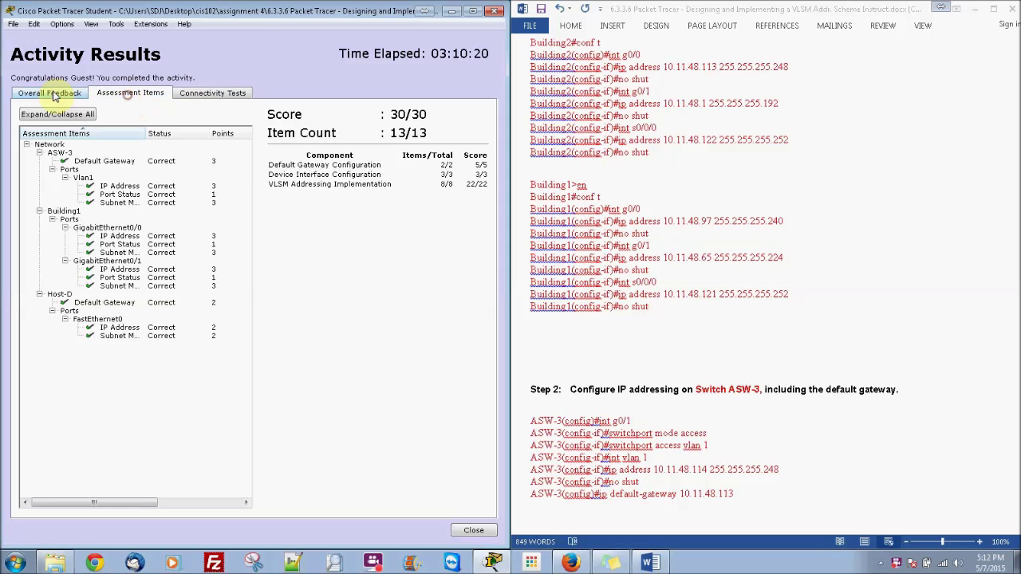
pyautogui.click(51, 92)
pyautogui.click(491, 13)
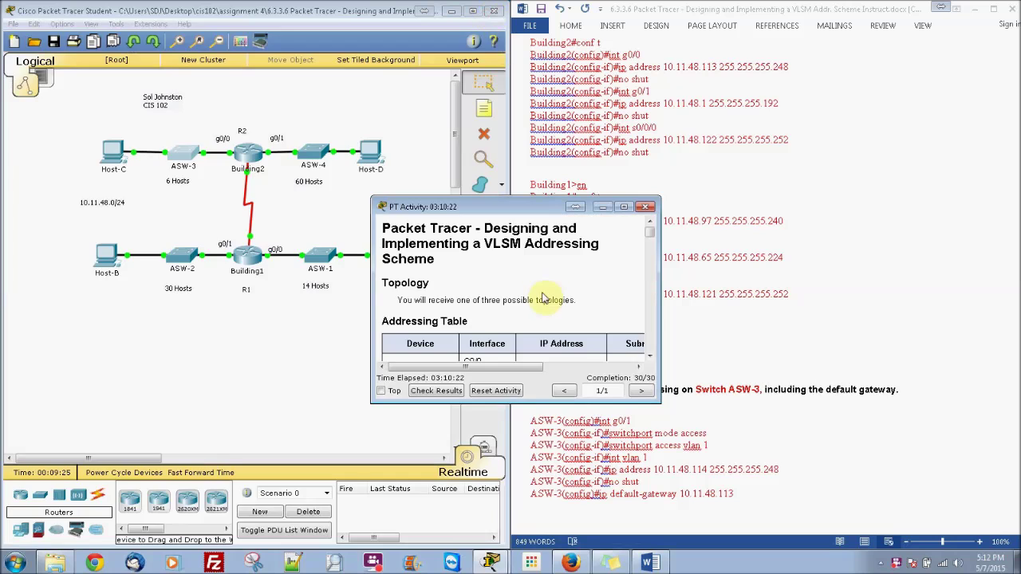
pyautogui.click(604, 207)
# Send simple test PDUs from Host-D and Host-C to the Building2 router.
pyautogui.click(484, 238)
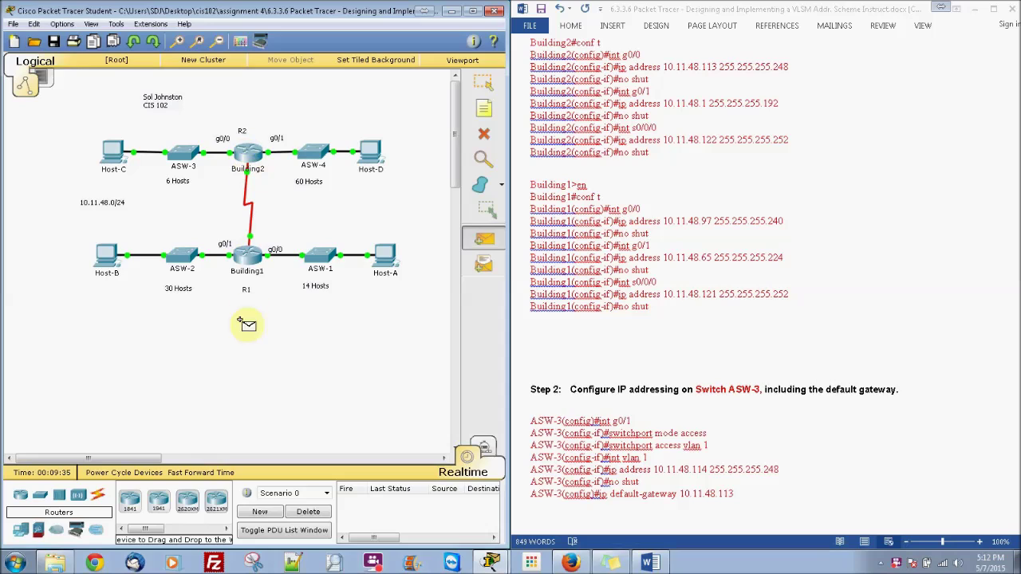
pyautogui.click(373, 151)
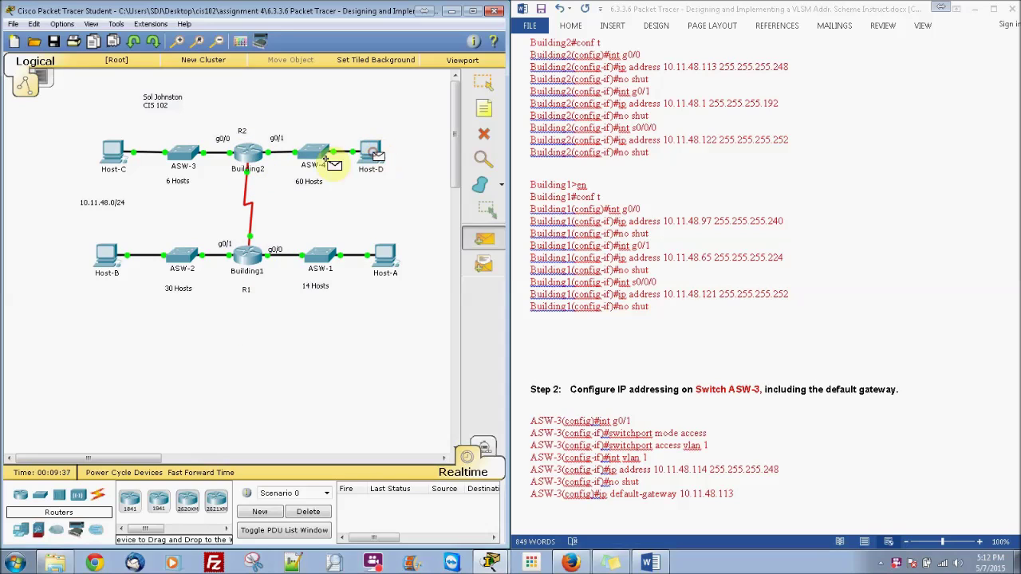
pyautogui.click(253, 154)
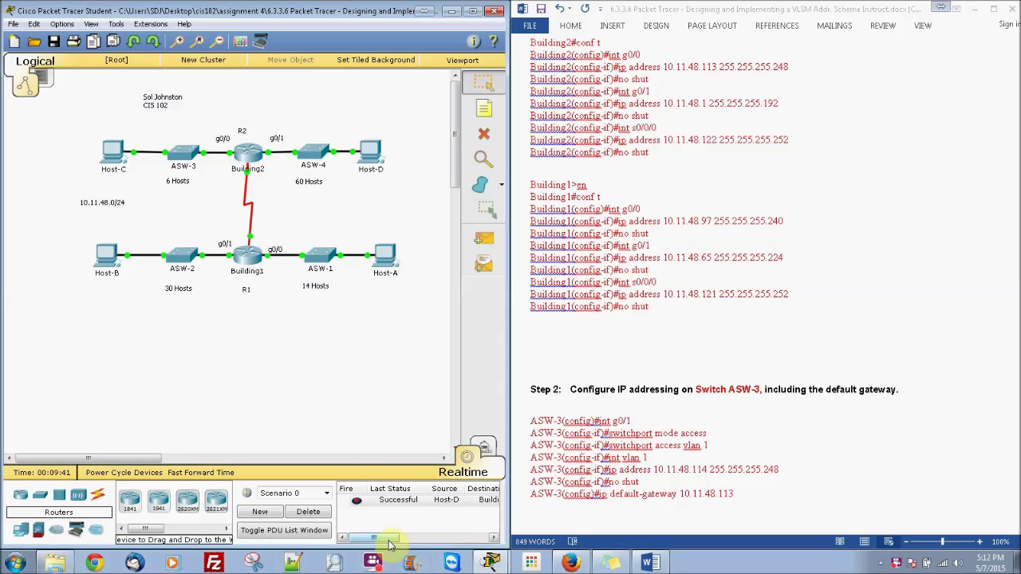
pyautogui.moveTo(391, 538)
pyautogui.mouseDown()
pyautogui.moveTo(409, 541)
pyautogui.moveTo(390, 541)
pyautogui.mouseUp()
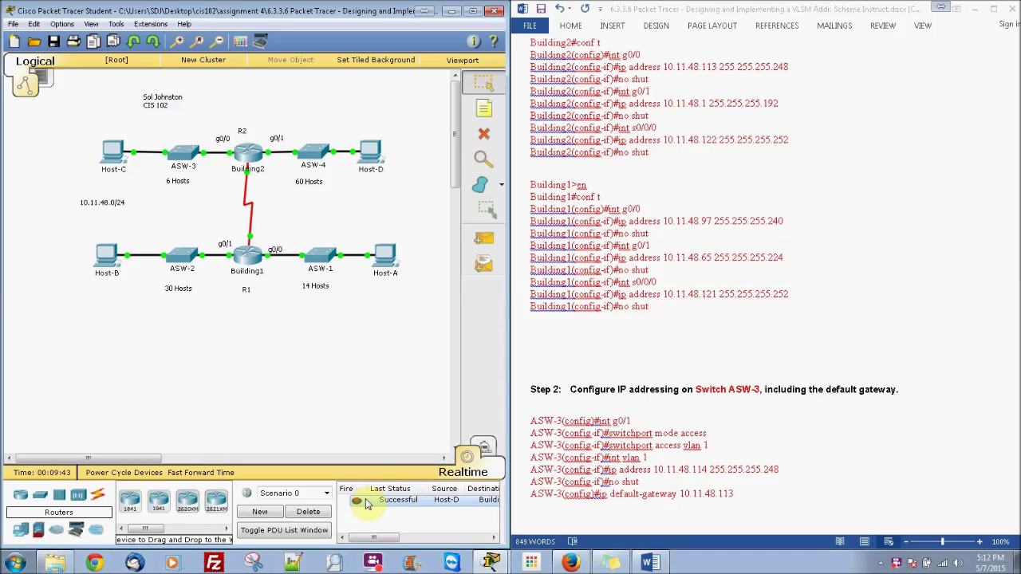
pyautogui.click(483, 238)
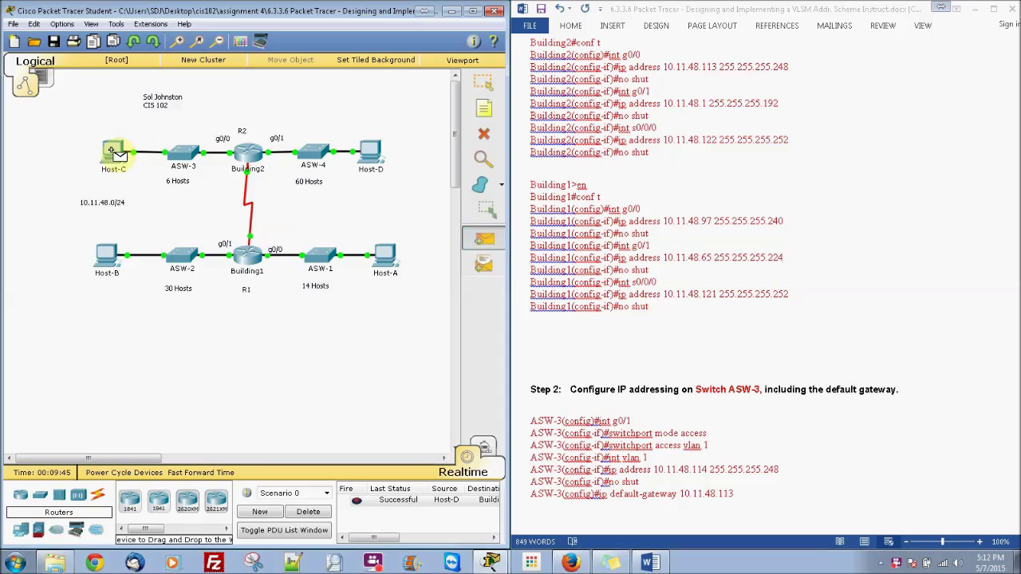
pyautogui.click(114, 151)
pyautogui.click(248, 154)
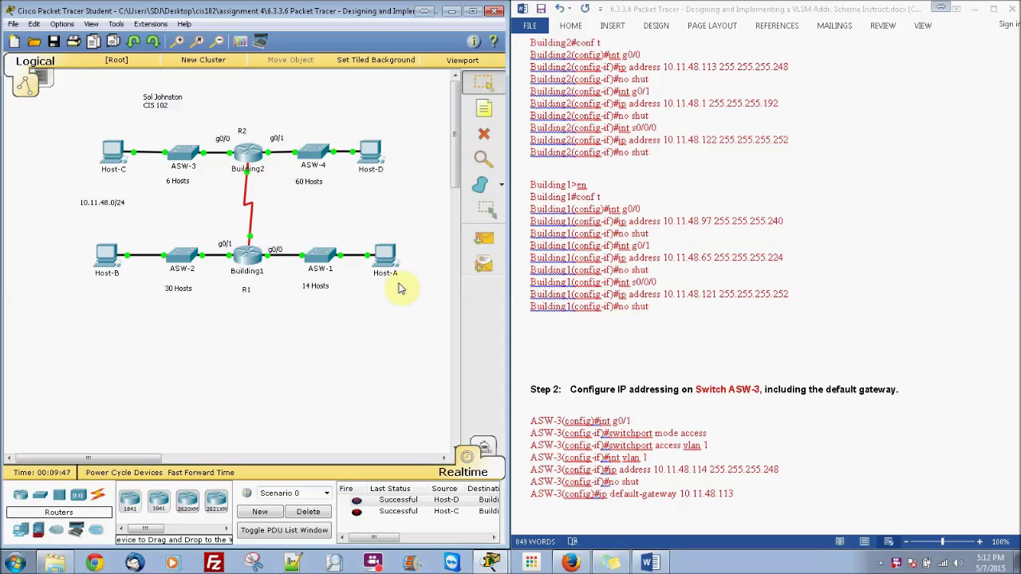
# Send simple test PDUs from Building2, Host-A and Host-B to Building1, all succeeding.
pyautogui.click(481, 235)
pyautogui.click(252, 154)
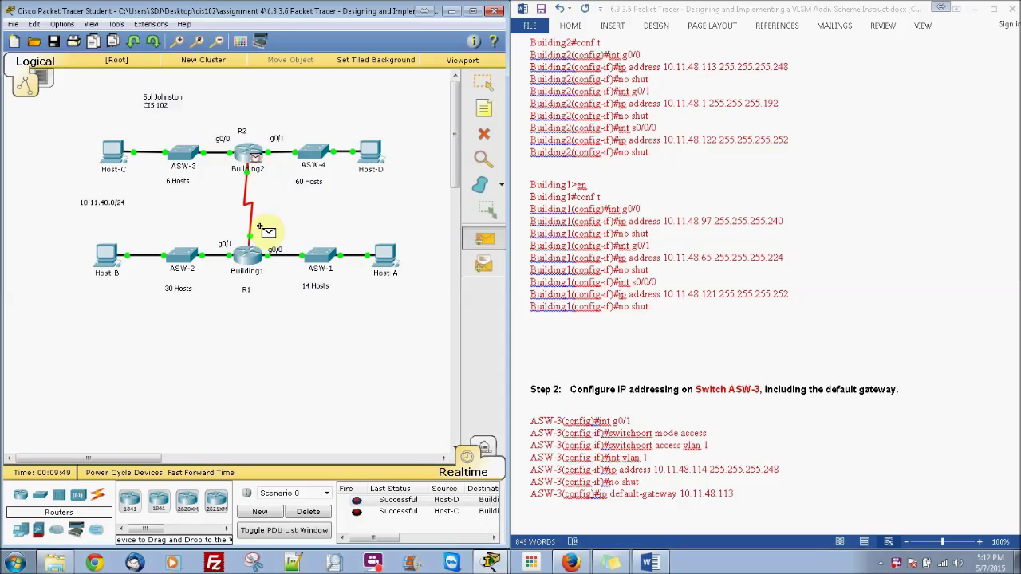
pyautogui.click(254, 254)
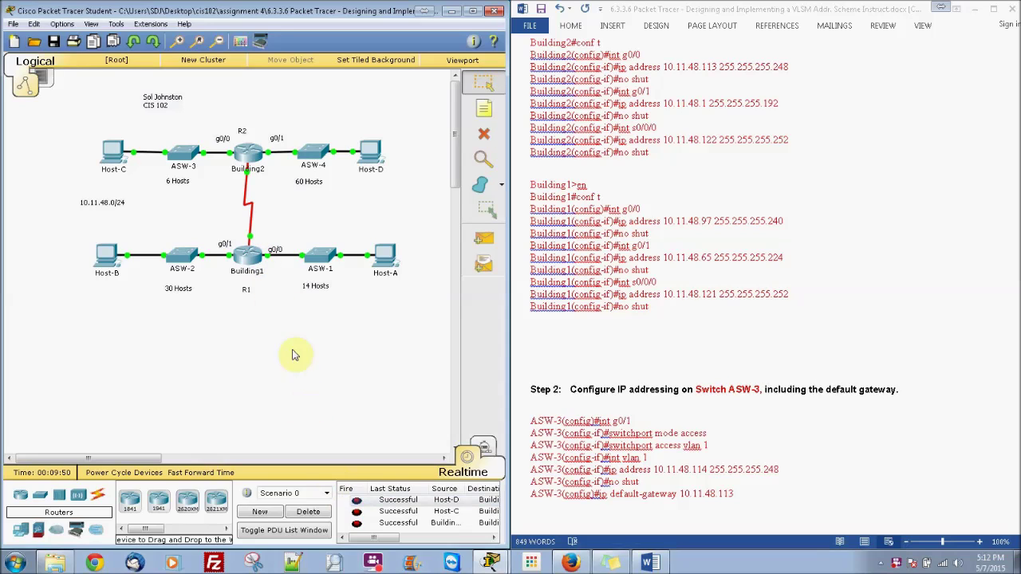
pyautogui.click(482, 238)
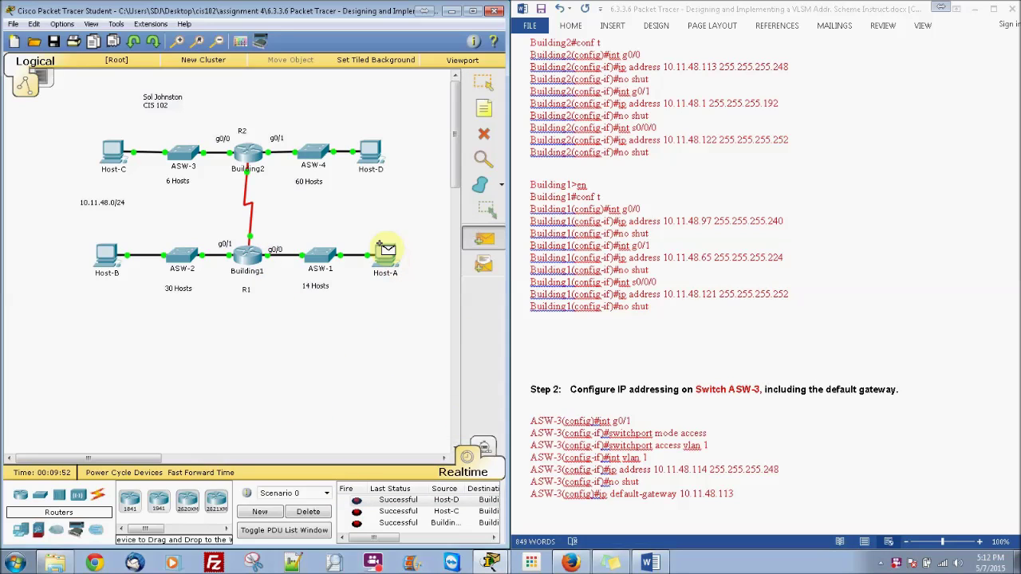
pyautogui.click(252, 260)
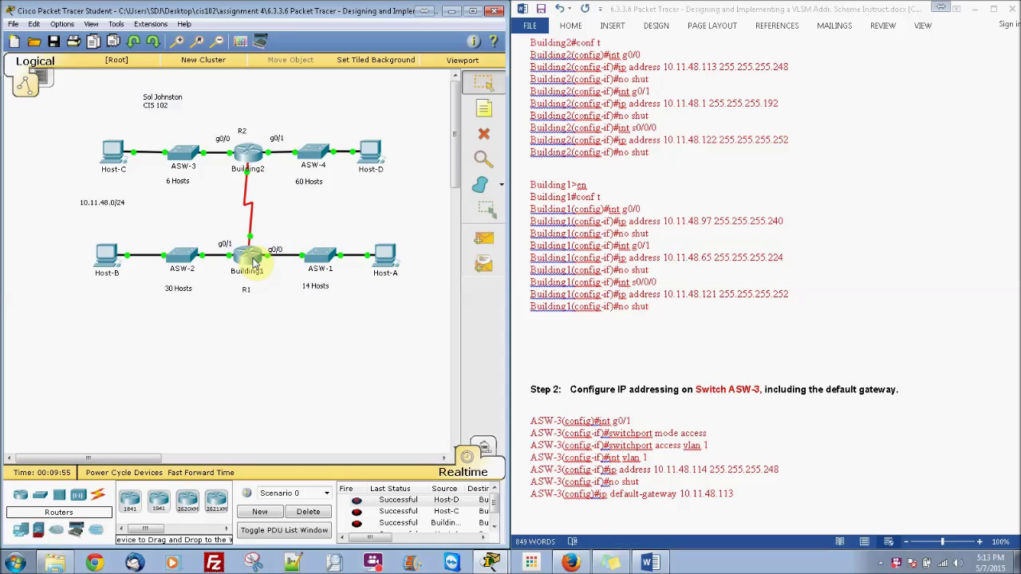
pyautogui.click(495, 527)
pyautogui.click(484, 238)
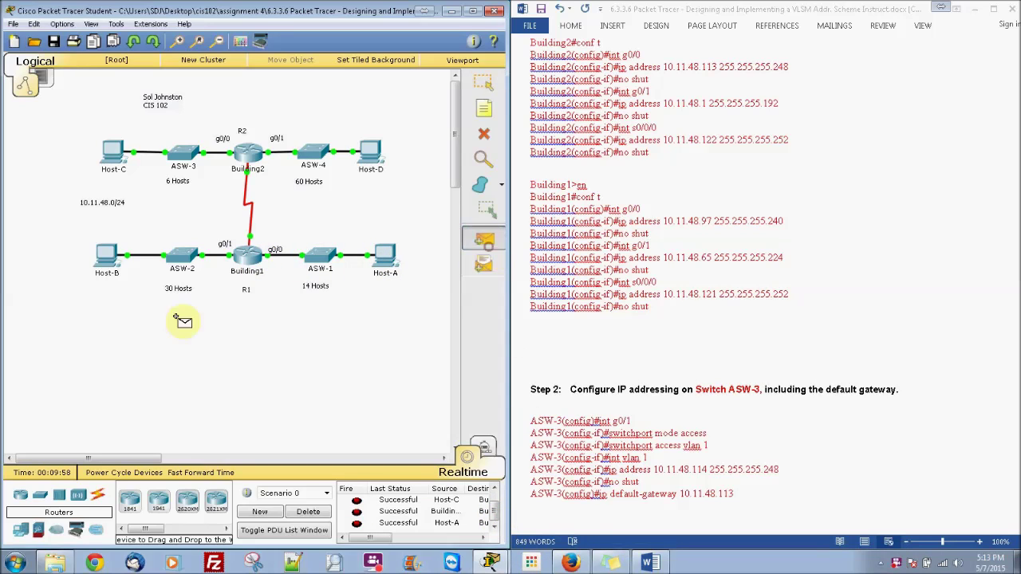
pyautogui.click(103, 254)
pyautogui.click(248, 260)
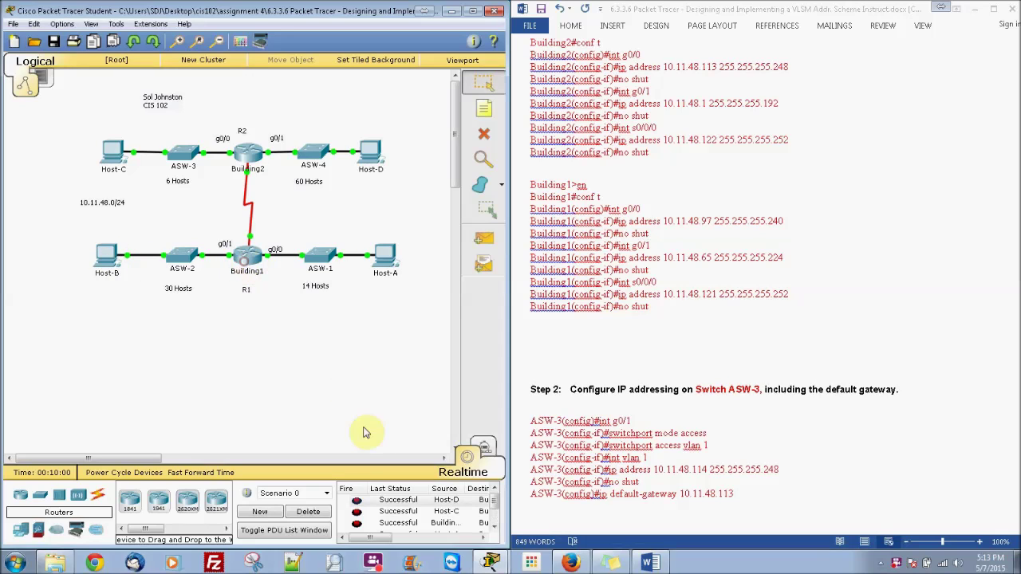
pyautogui.scroll(-2, 493, 516)
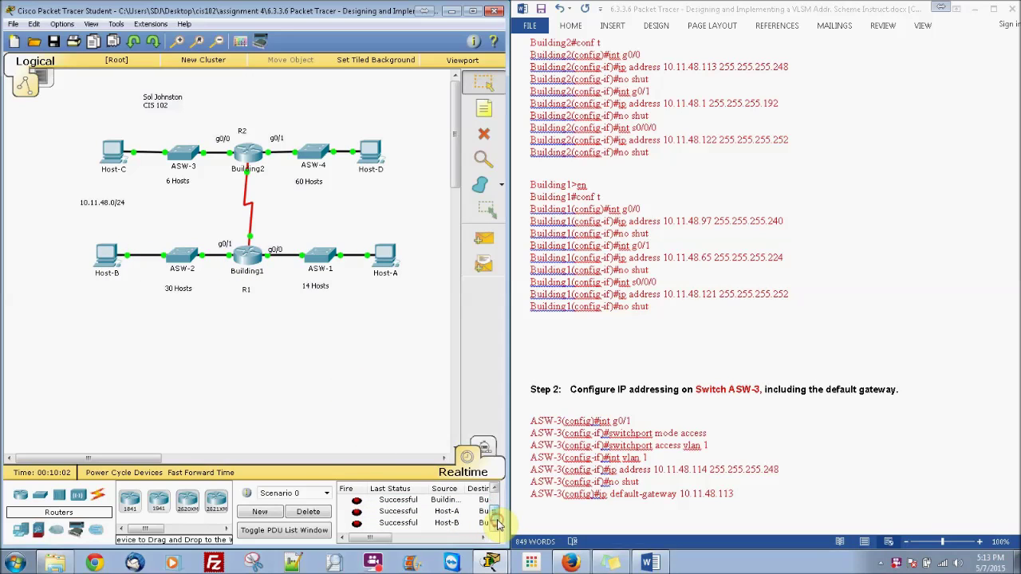